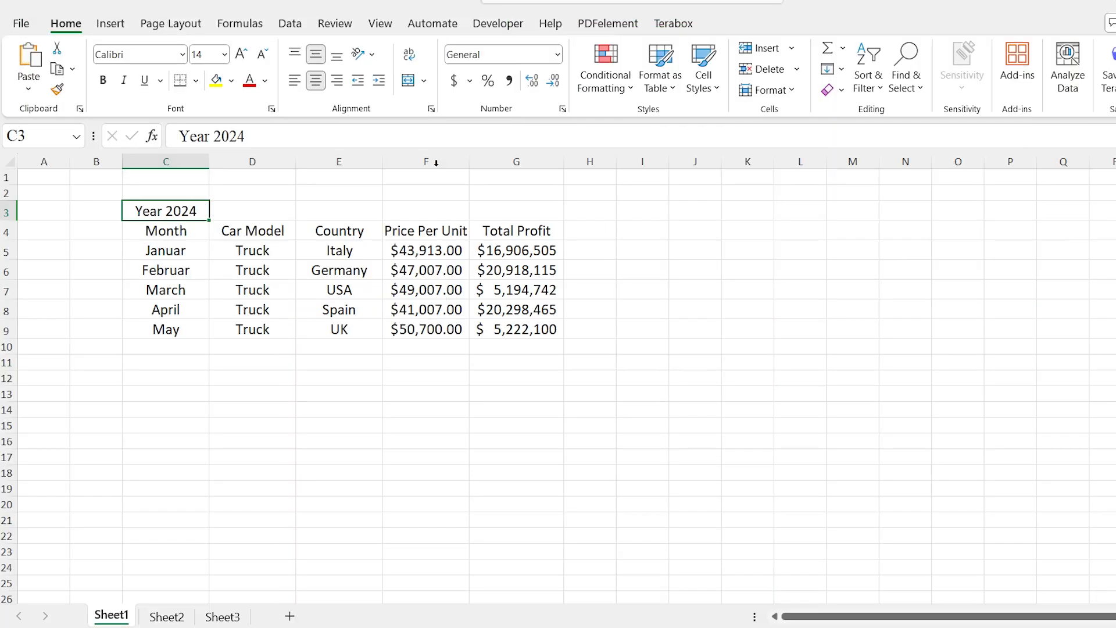
# Check in the ribbon customization options that Developer is enabled among the main tabs, and accept the options
pyautogui.rightClick(412, 107)
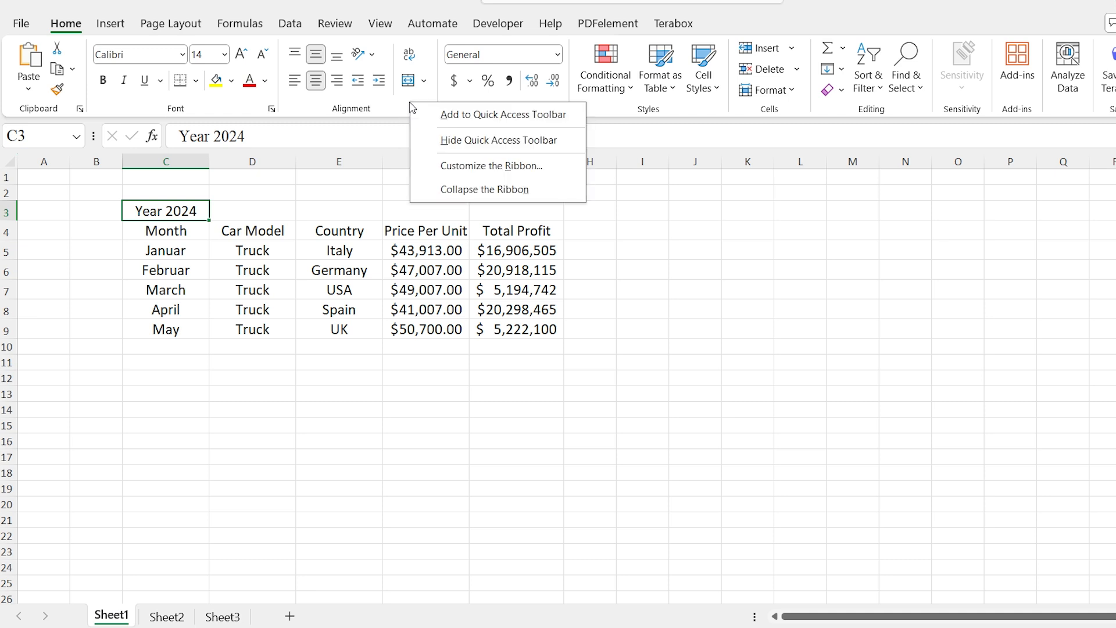
pyautogui.click(465, 178)
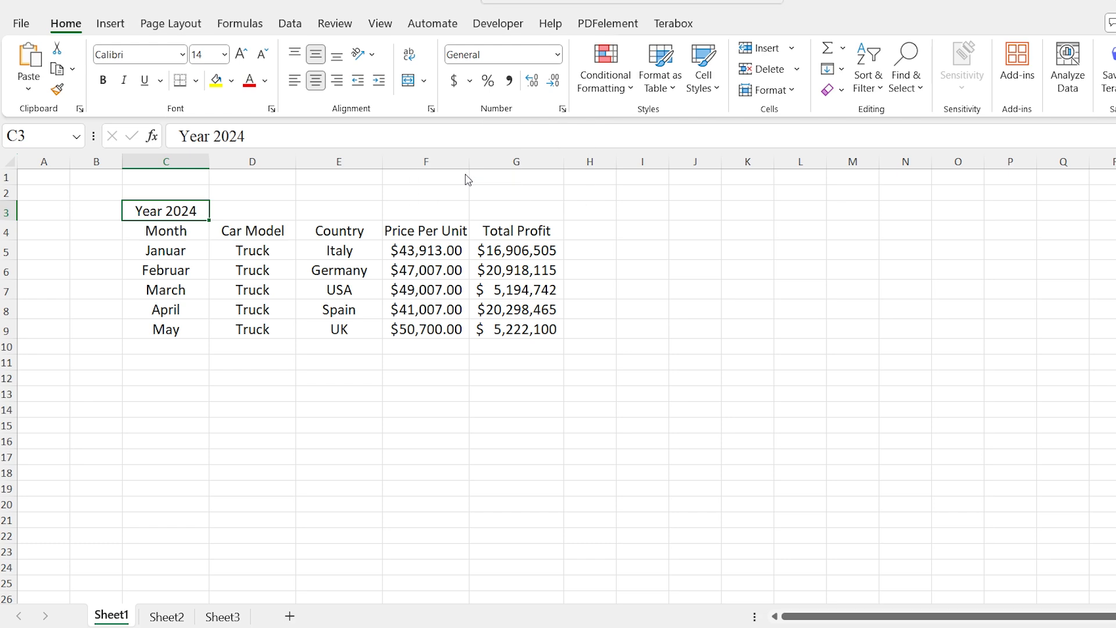
pyautogui.scroll(-1, 805, 312)
pyautogui.scroll(-1, 805, 312)
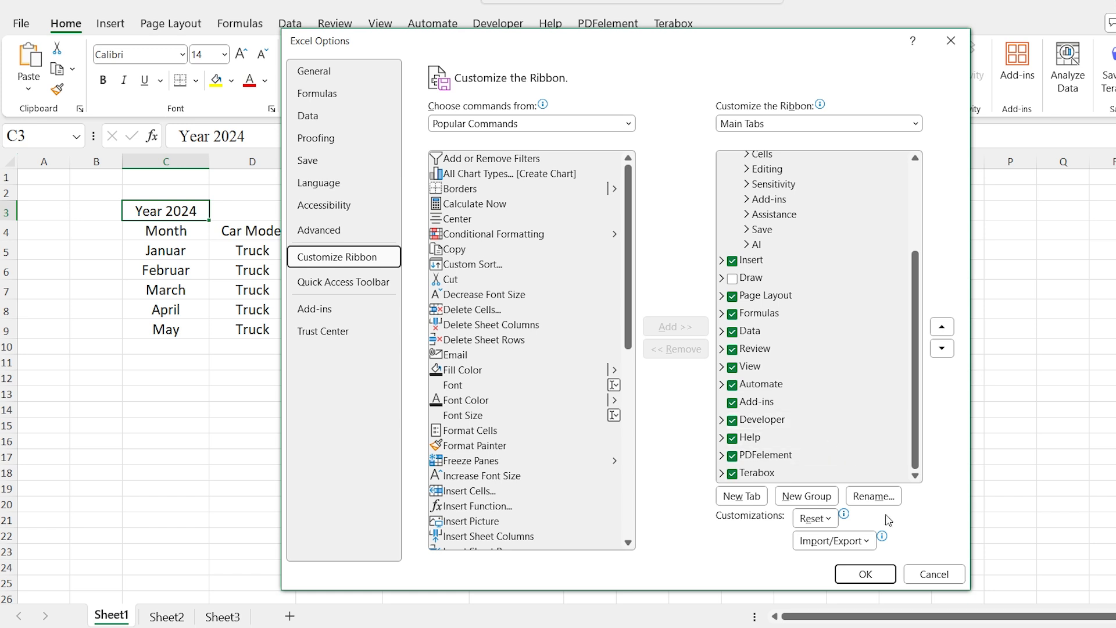
pyautogui.click(866, 574)
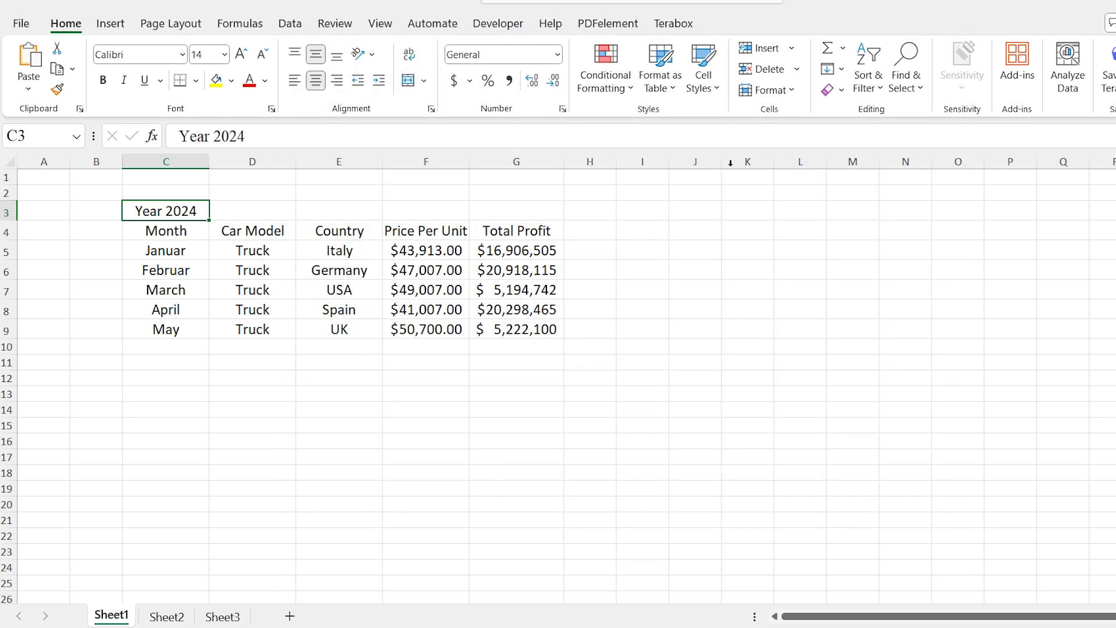
# Start recording a new macro named TableFormat, stored in This Workbook
pyautogui.click(485, 26)
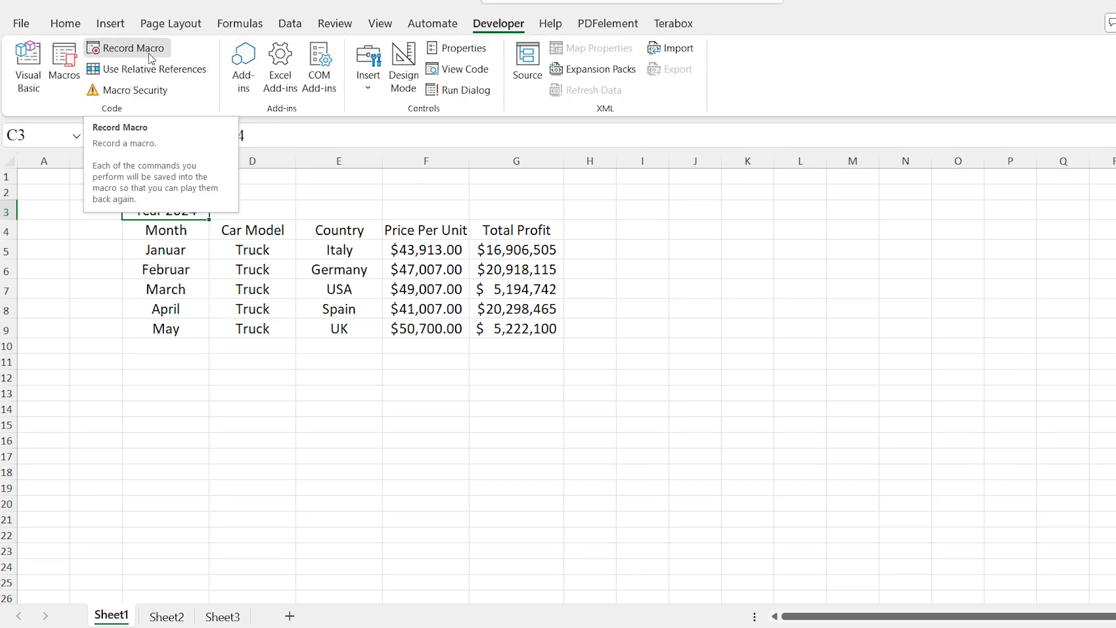
pyautogui.click(131, 49)
pyautogui.write('T')
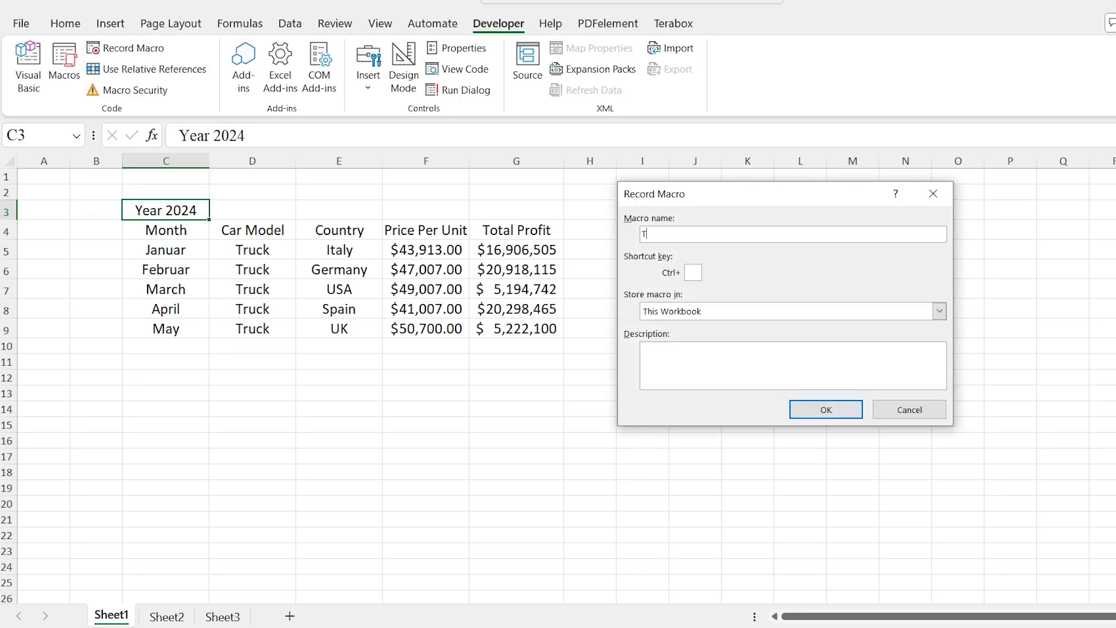
pyautogui.write('ableFo')
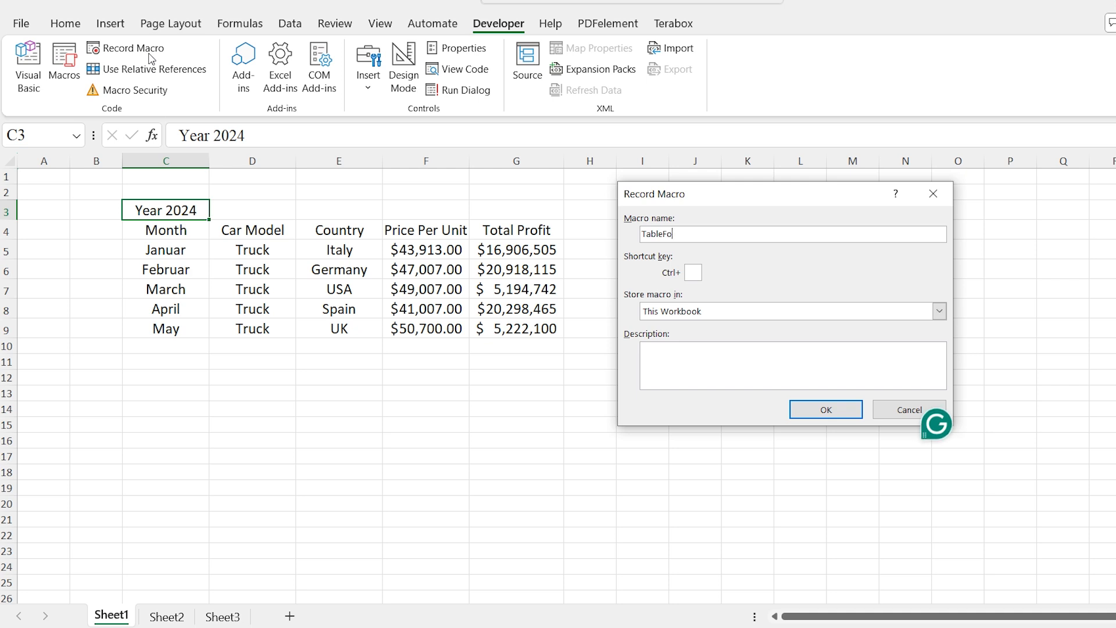
pyautogui.write('rmat')
pyautogui.click(826, 410)
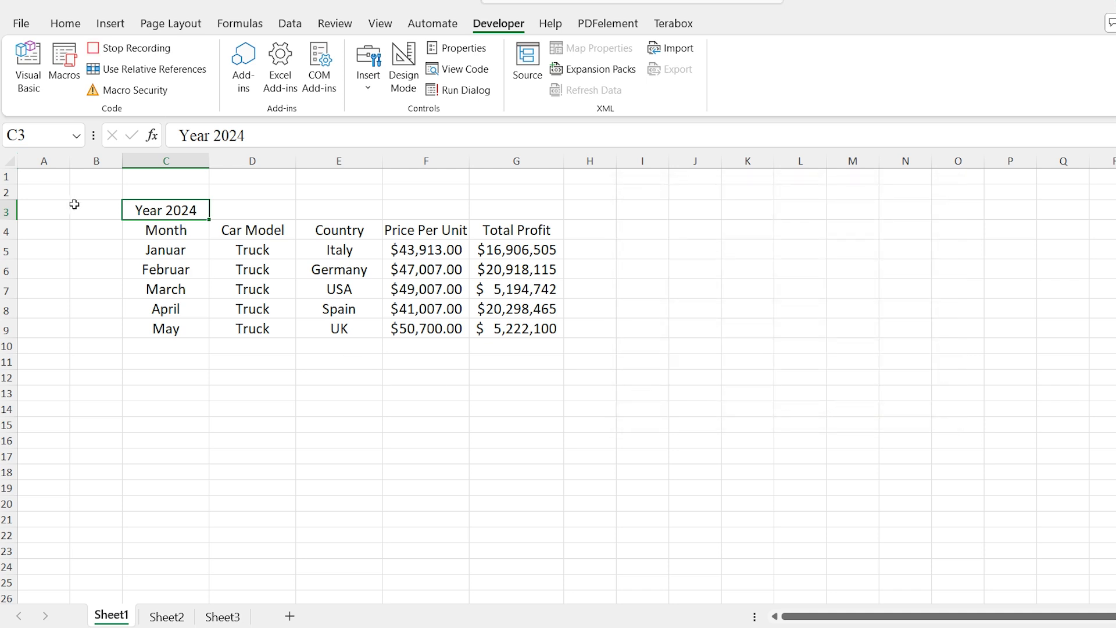
# Merge and center the Year 2024 title across C3:G3
pyautogui.moveTo(130, 212); pyautogui.dragTo(509, 215)
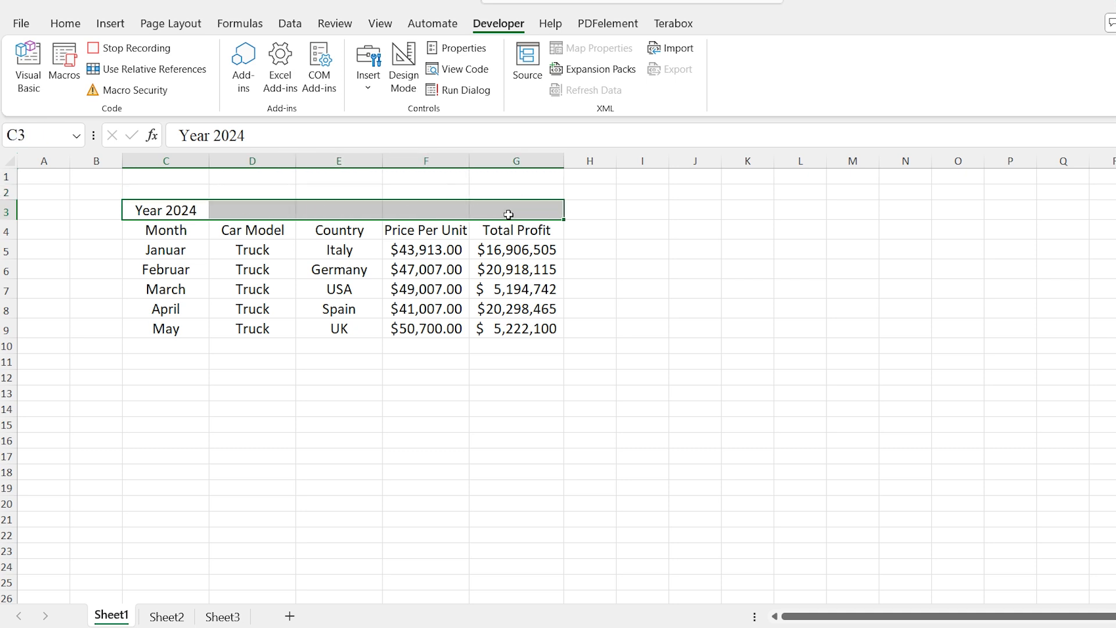
pyautogui.click(66, 25)
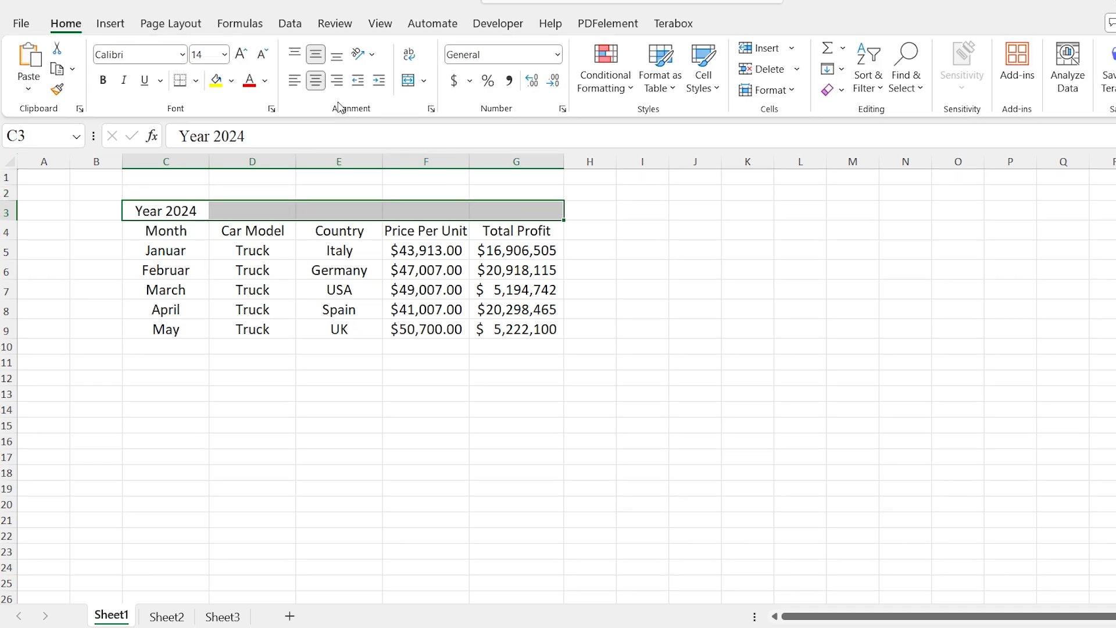
pyautogui.click(409, 81)
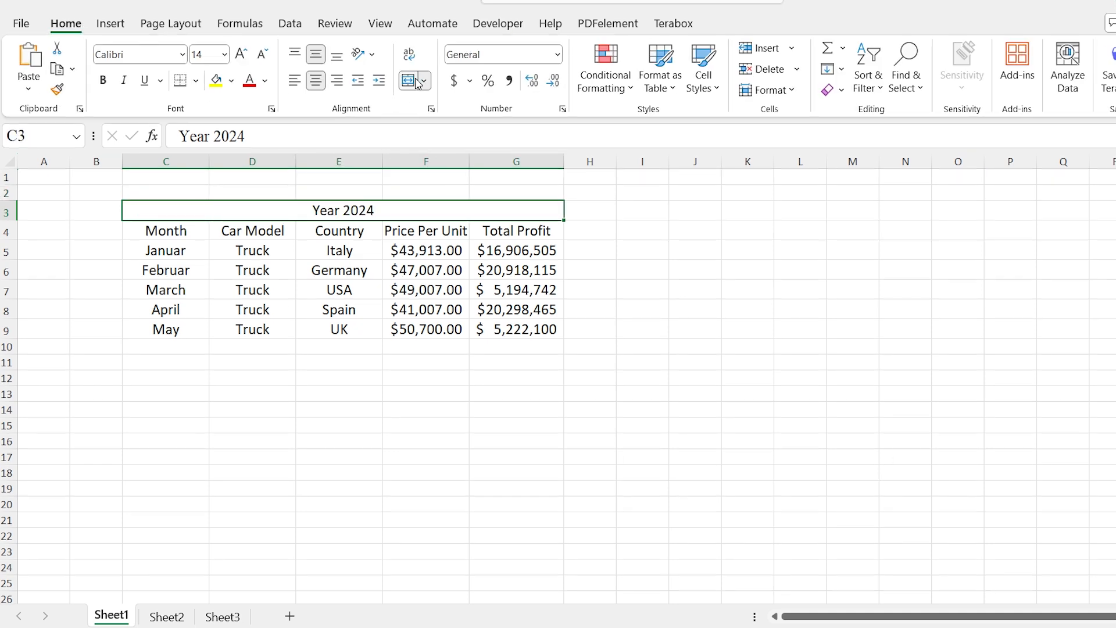
# Fill the merged Year 2024 title cell with dark orange and make its text white and bold
pyautogui.click(234, 85)
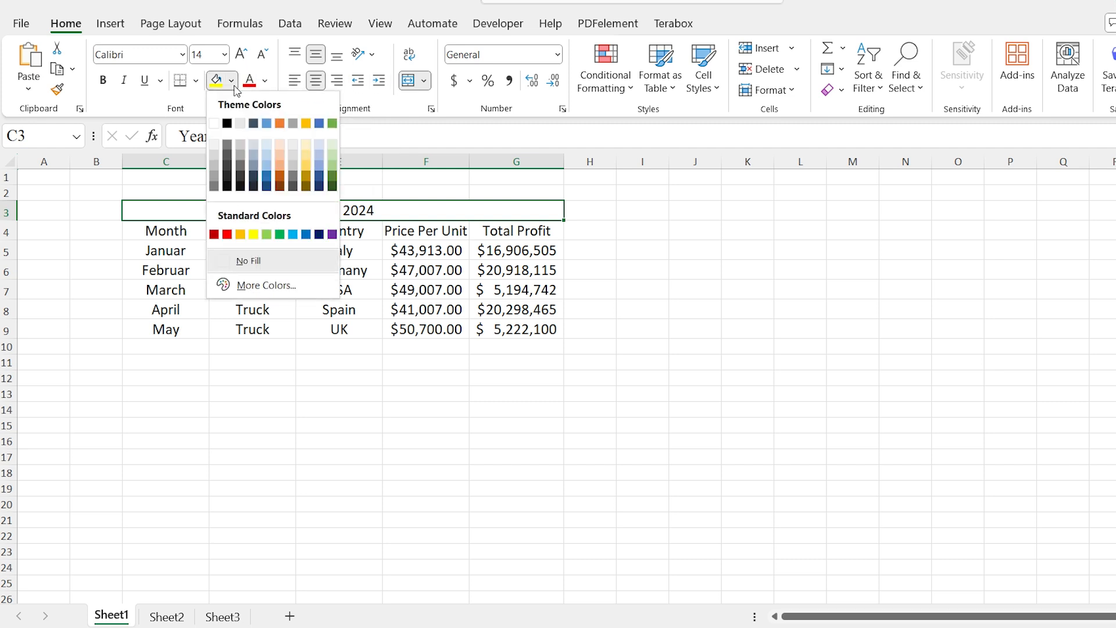
pyautogui.click(279, 172)
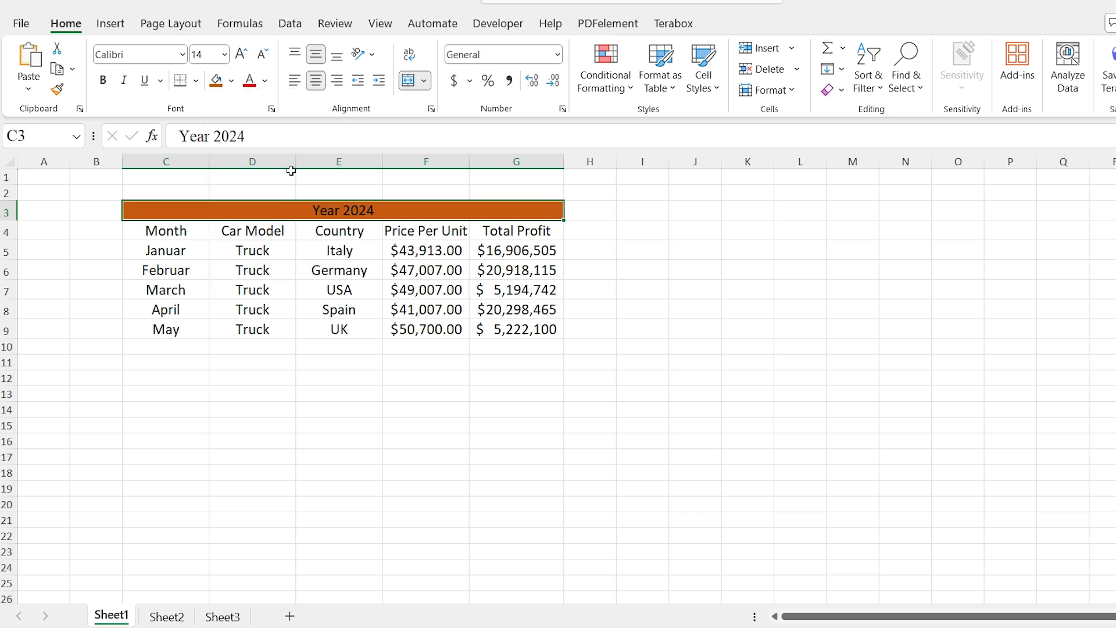
pyautogui.click(266, 84)
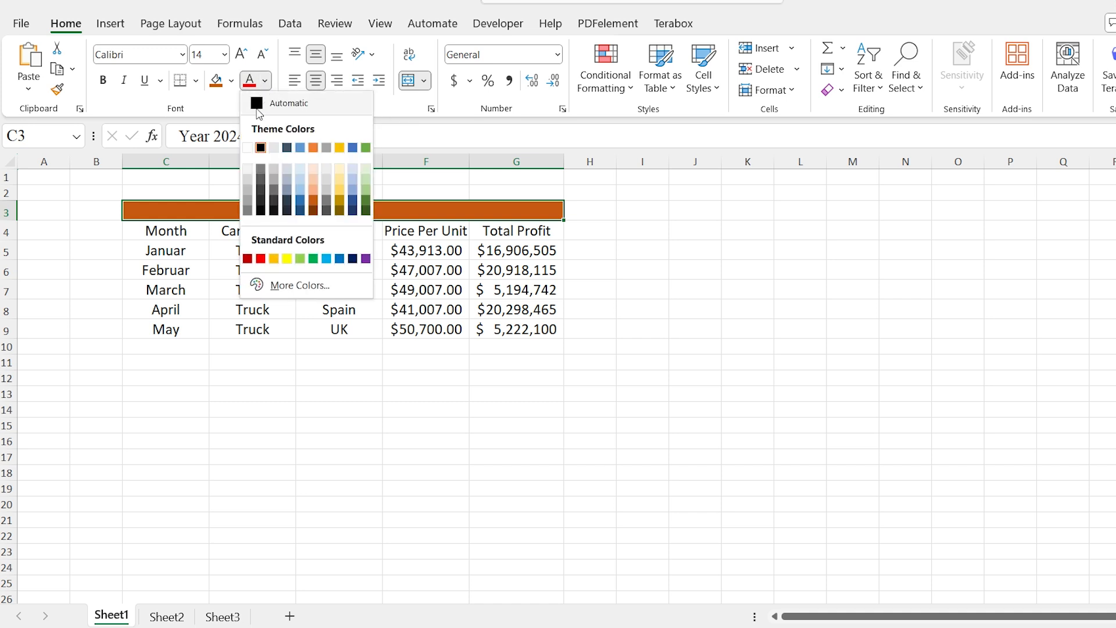
pyautogui.click(248, 147)
pyautogui.click(102, 79)
# Fill the column header row C4:G4 with Gold, Accent 4, Lighter 60%
pyautogui.moveTo(130, 237); pyautogui.dragTo(516, 235)
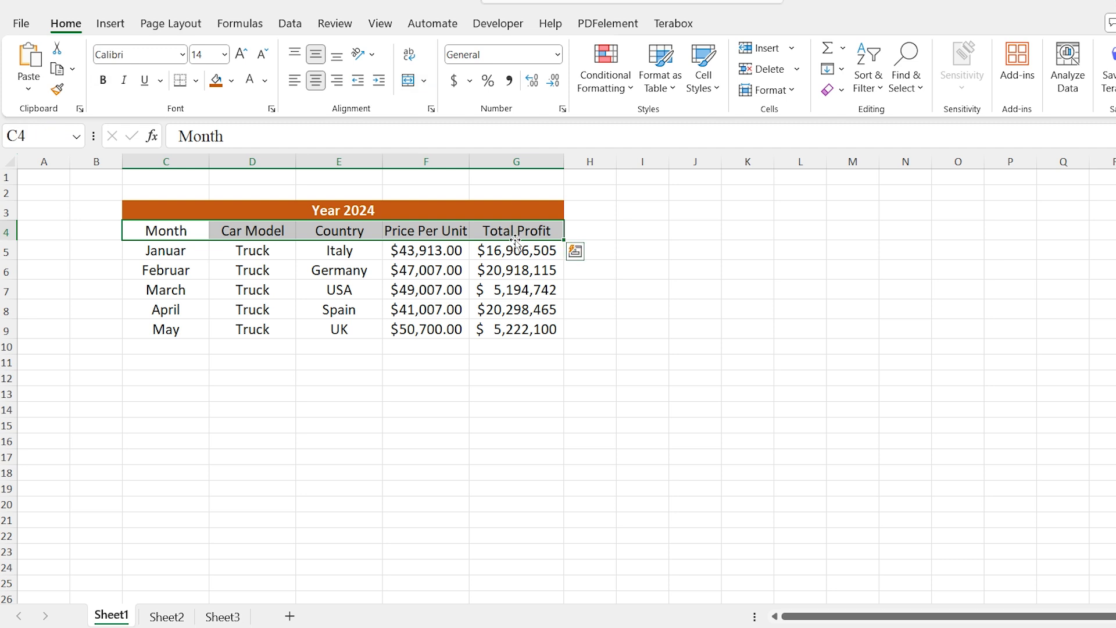
pyautogui.click(232, 82)
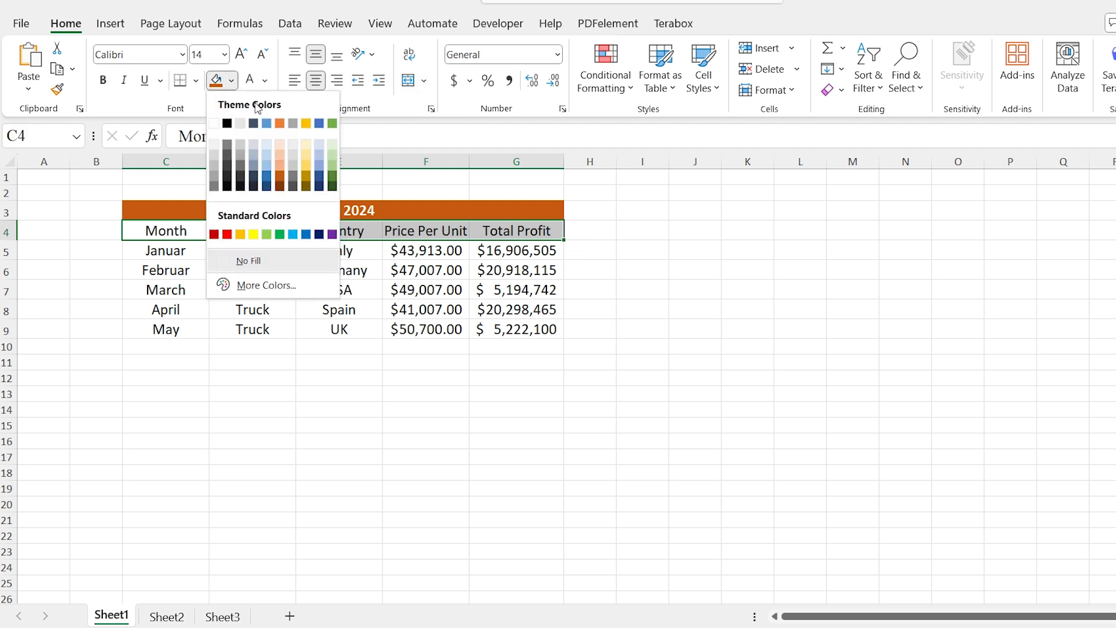
pyautogui.click(307, 156)
pyautogui.click(686, 345)
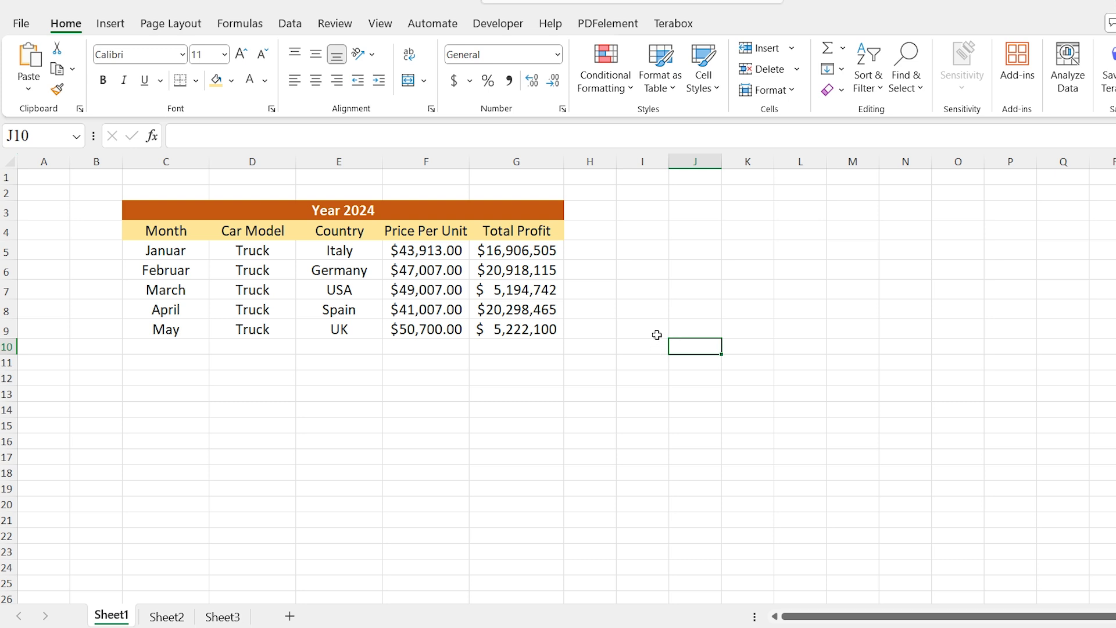
# Insert a Clustered Column - Line on Secondary Axis combo chart from E4:G9 and apply the dark-background chart style
pyautogui.click(328, 229)
pyautogui.moveTo(326, 228); pyautogui.dragTo(518, 329)
pyautogui.click(111, 23)
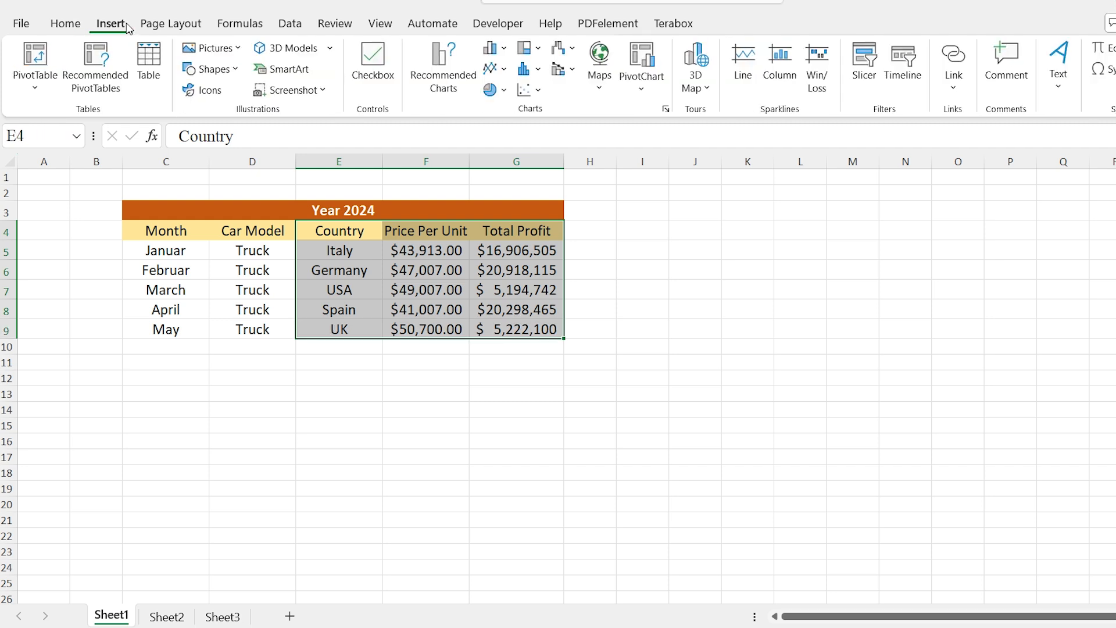
pyautogui.click(564, 69)
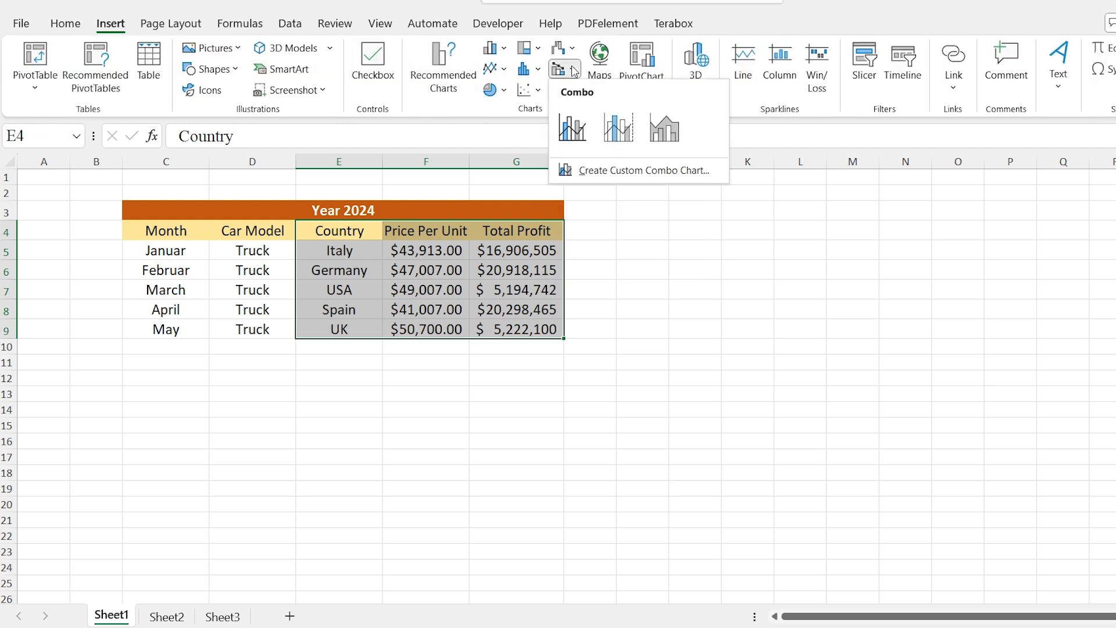
pyautogui.click(627, 135)
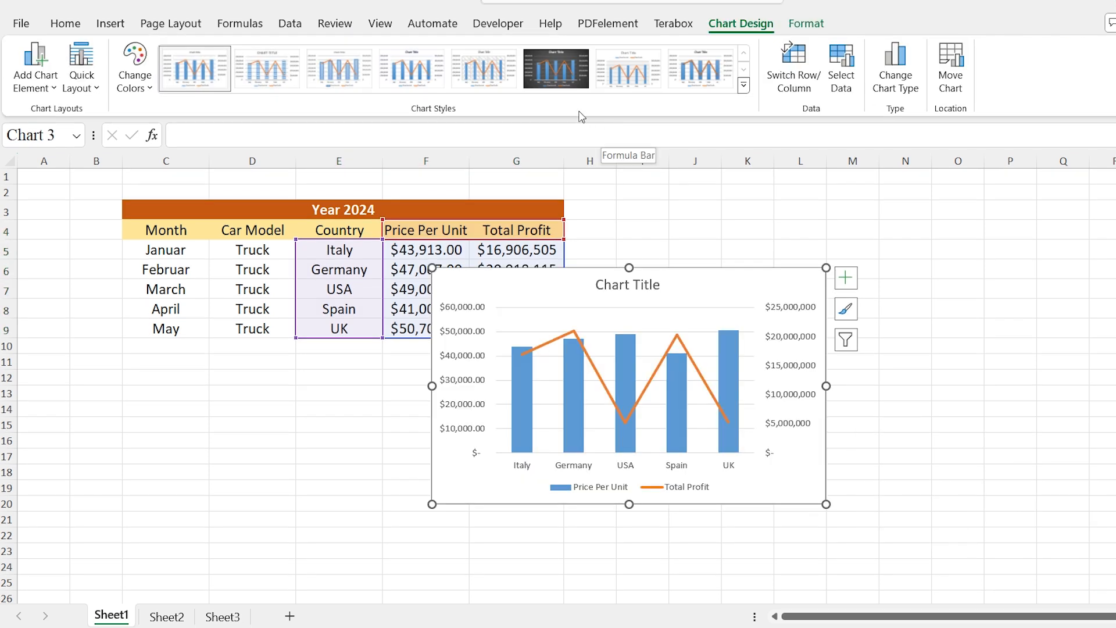
pyautogui.click(557, 71)
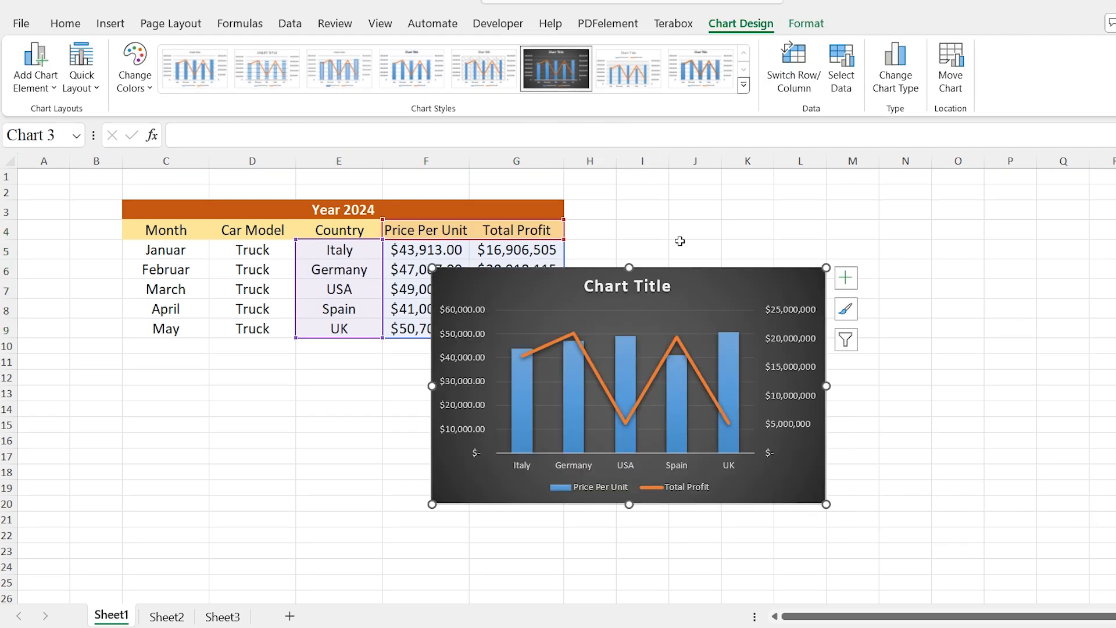
# Remove the chart title and add a data table to the combo chart
pyautogui.click(847, 278)
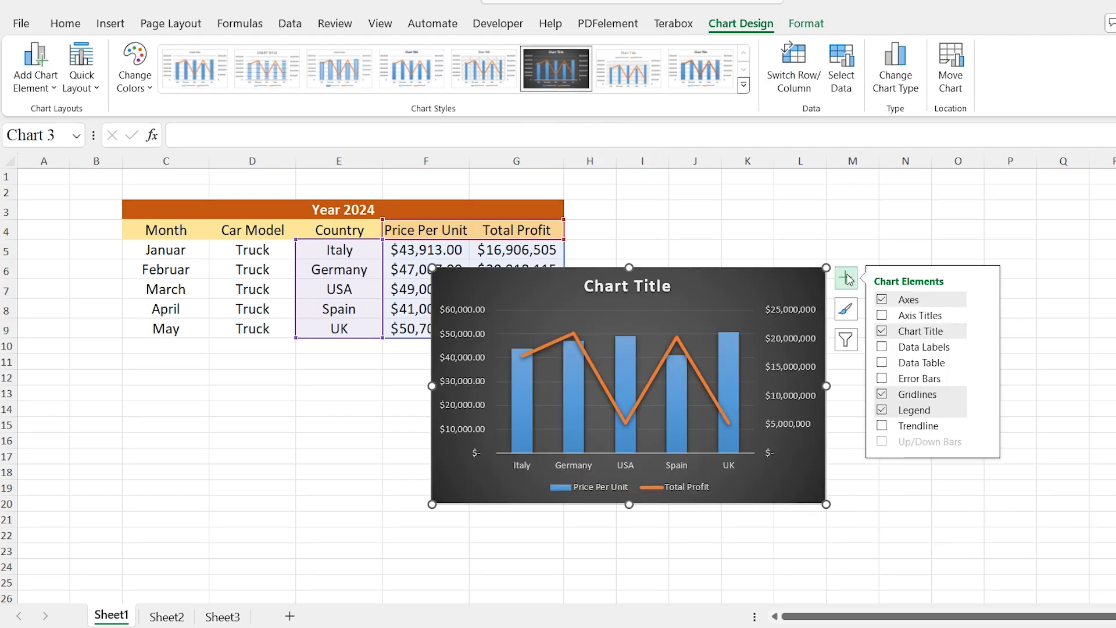
pyautogui.click(883, 331)
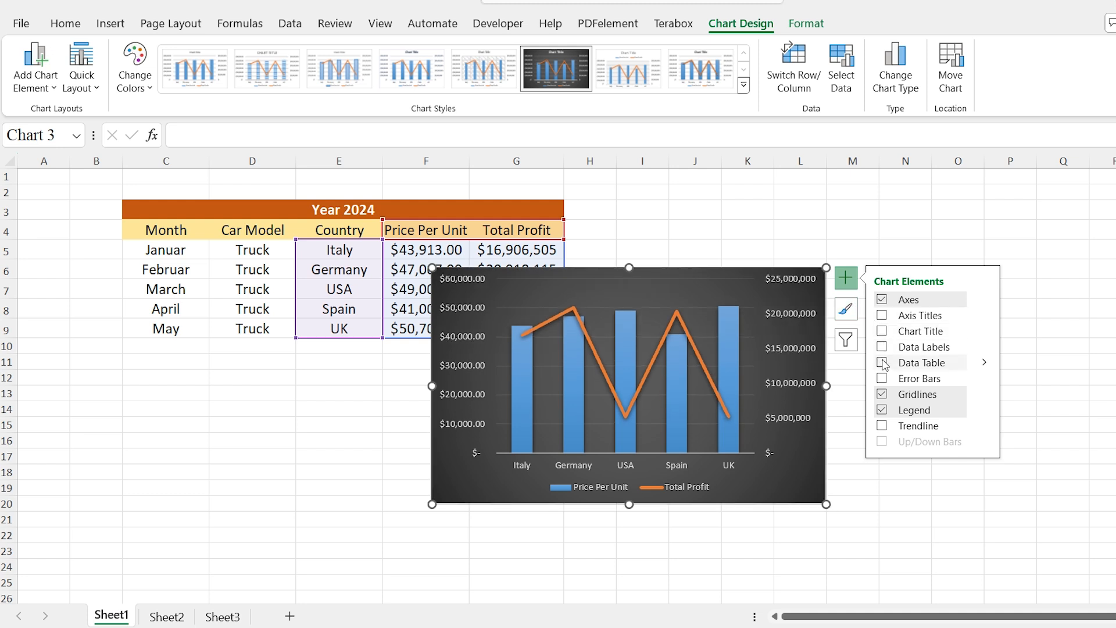
pyautogui.click(859, 471)
# Move the chart below the table and widen it to span about columns B to I, starting at row 11
pyautogui.click(815, 448)
pyautogui.moveTo(815, 449); pyautogui.dragTo(492, 530)
pyautogui.moveTo(509, 470); pyautogui.dragTo(644, 491)
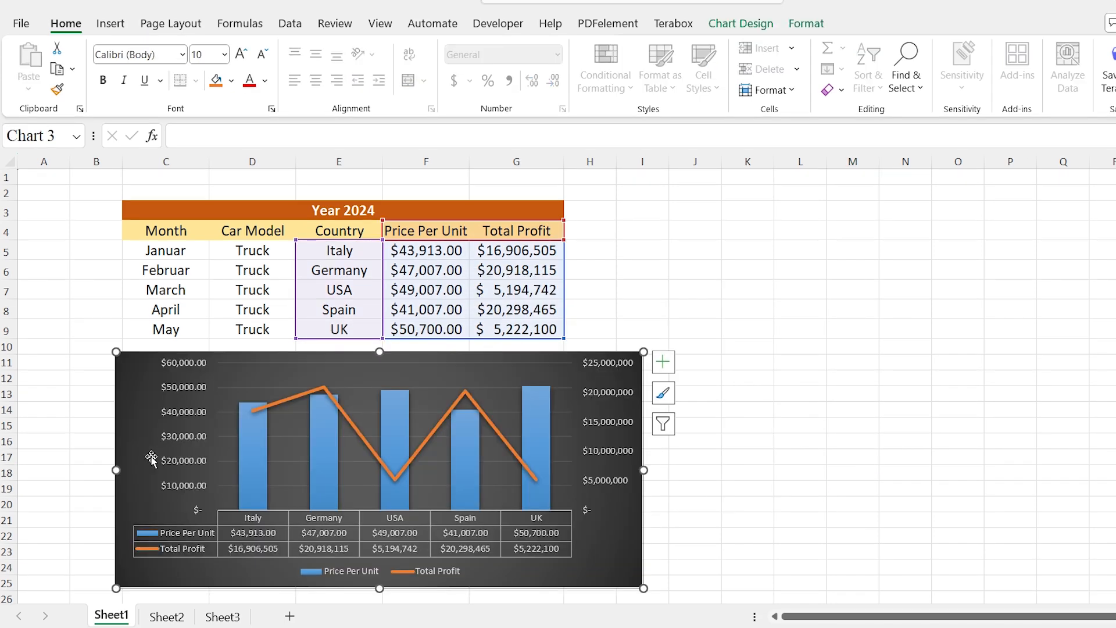
pyautogui.moveTo(122, 470); pyautogui.dragTo(65, 470)
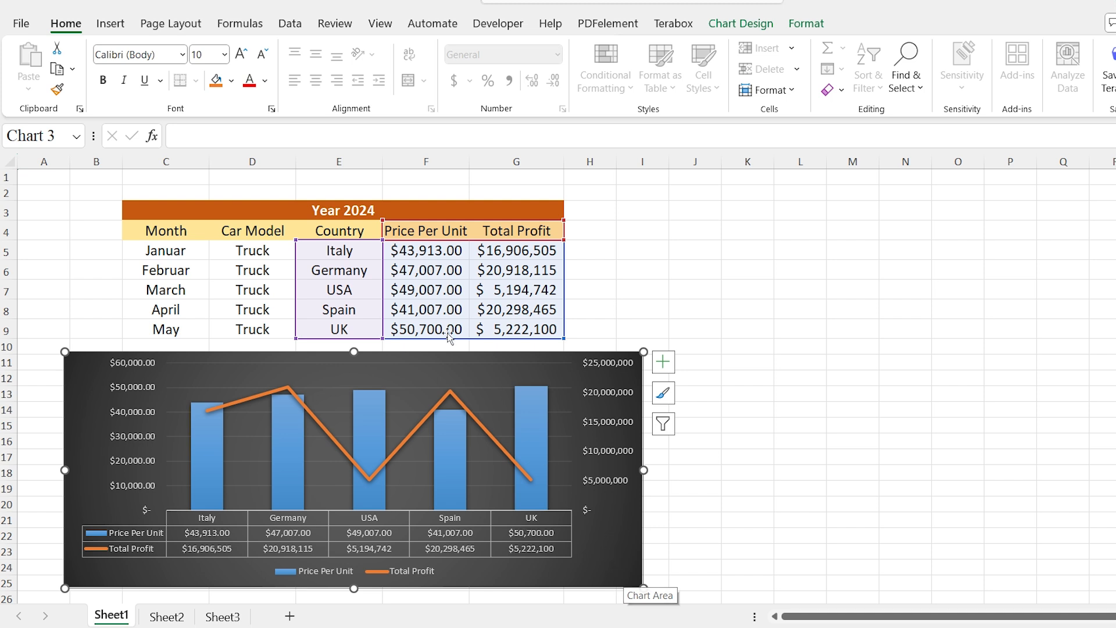
# Stop recording the macro
pyautogui.click(480, 23)
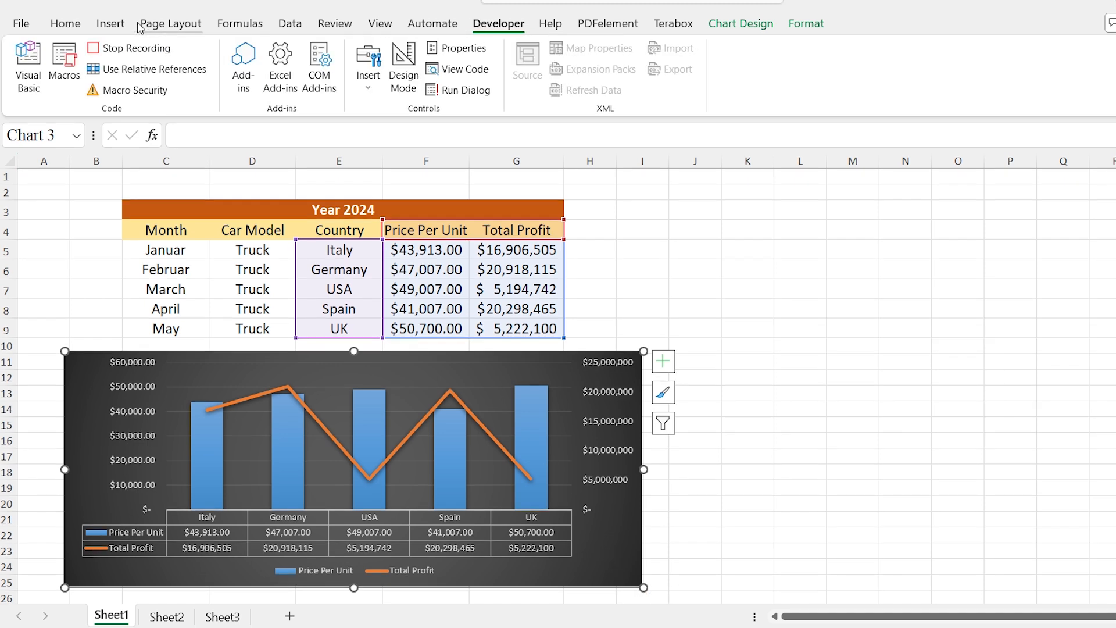
pyautogui.click(120, 49)
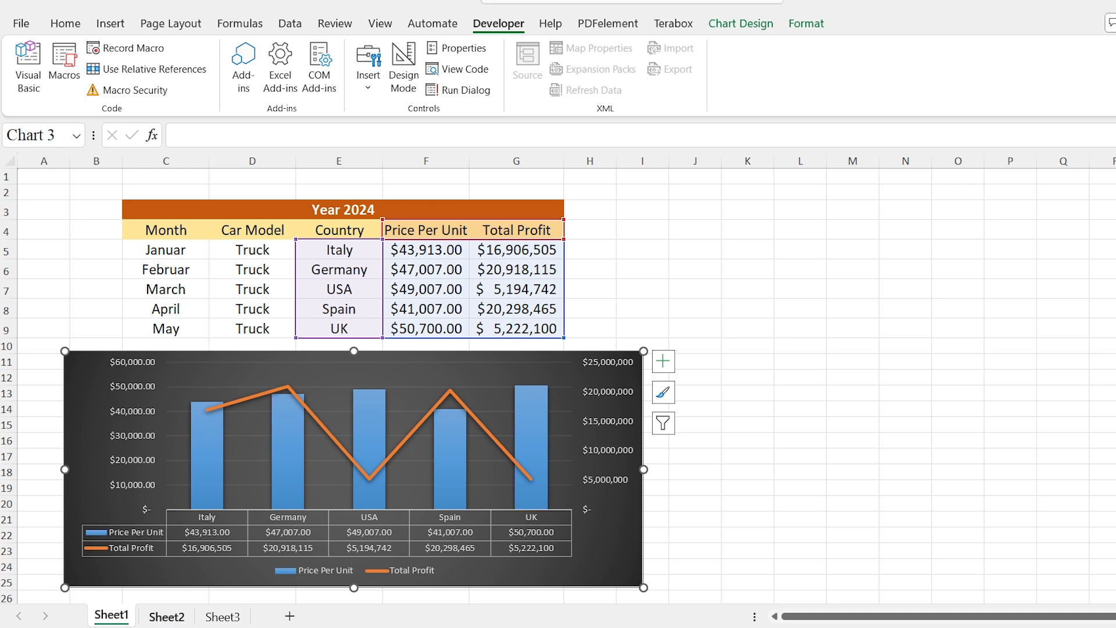
# Run the TableFormat macro on the Year 2025 table in Sheet2 and deselect the resulting chart
pyautogui.click(159, 621)
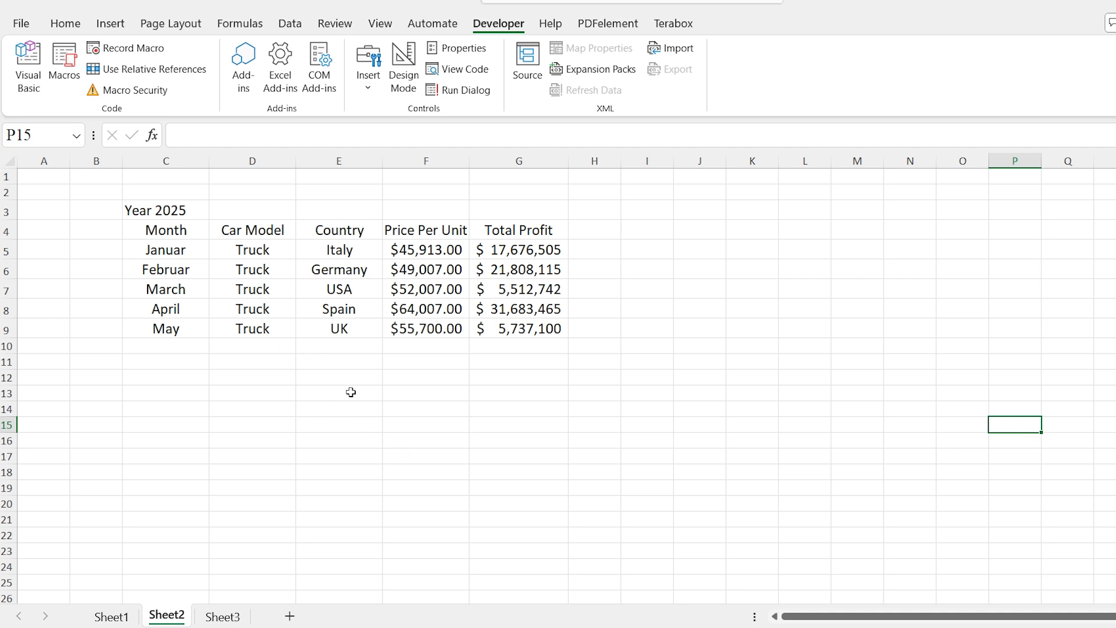
pyautogui.click(64, 64)
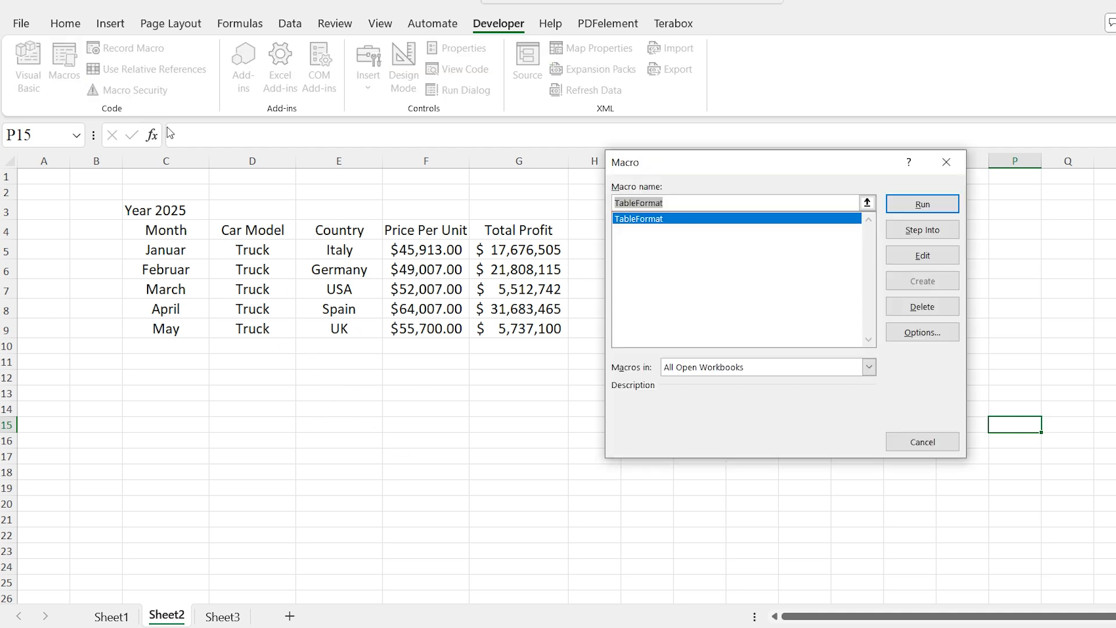
pyautogui.click(924, 205)
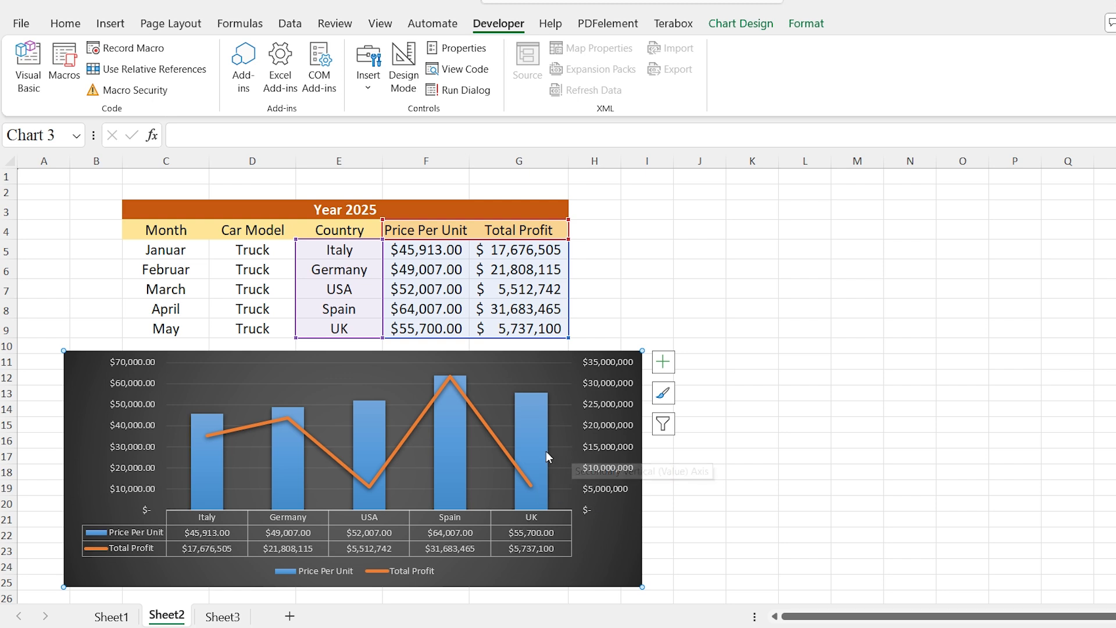
pyautogui.click(648, 209)
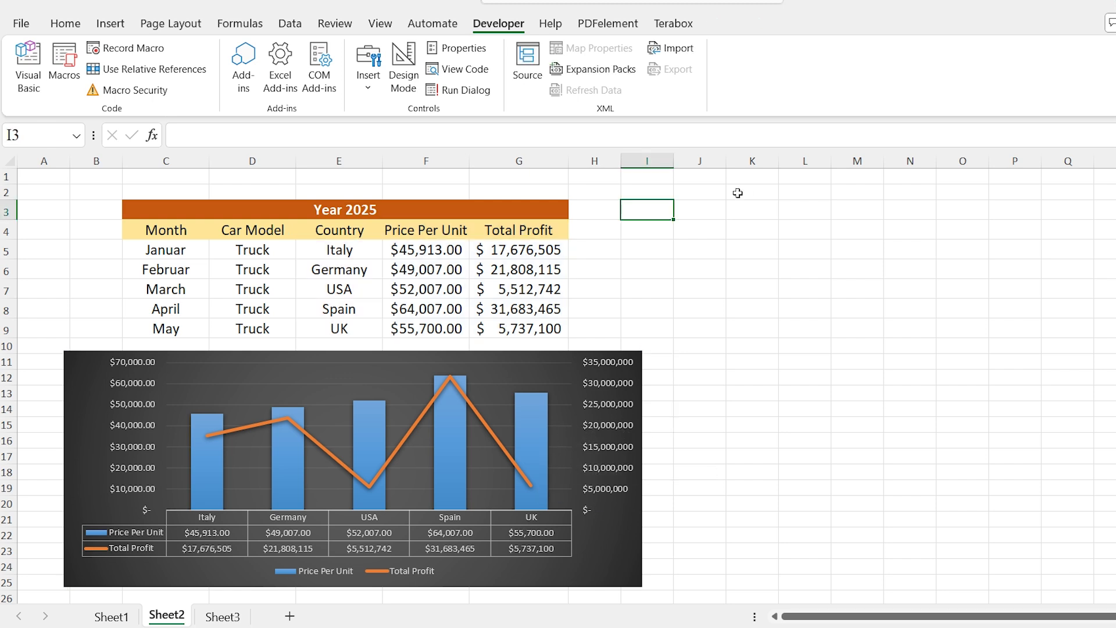
# Add a form-control button over about J3:L4 beside the Year 2025 table and assign the TableFormat macro to it
pyautogui.click(747, 212)
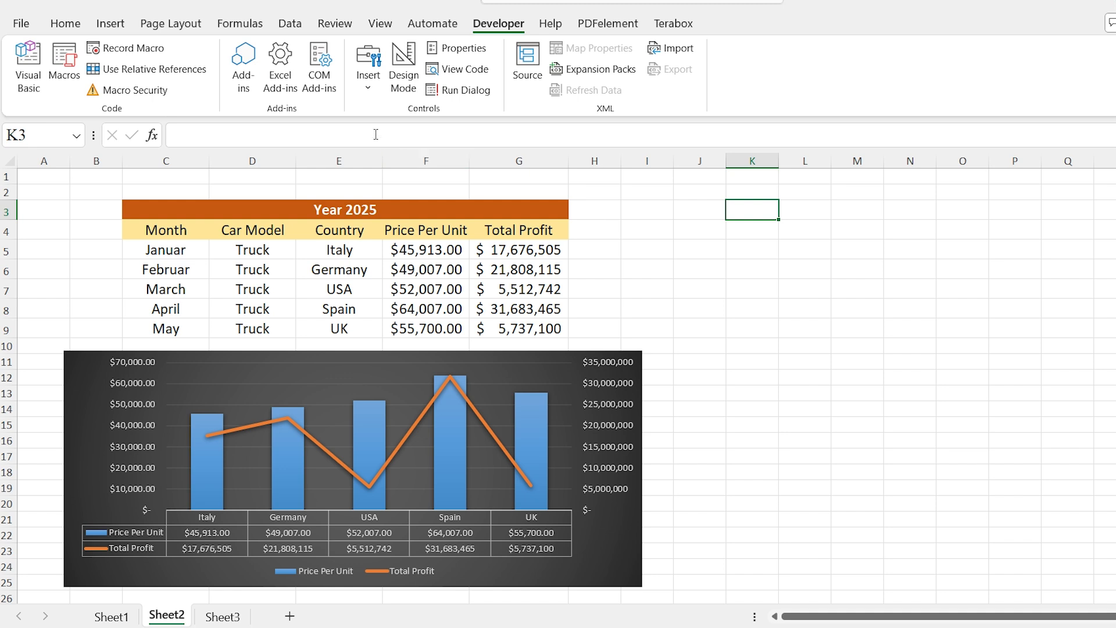
pyautogui.click(365, 88)
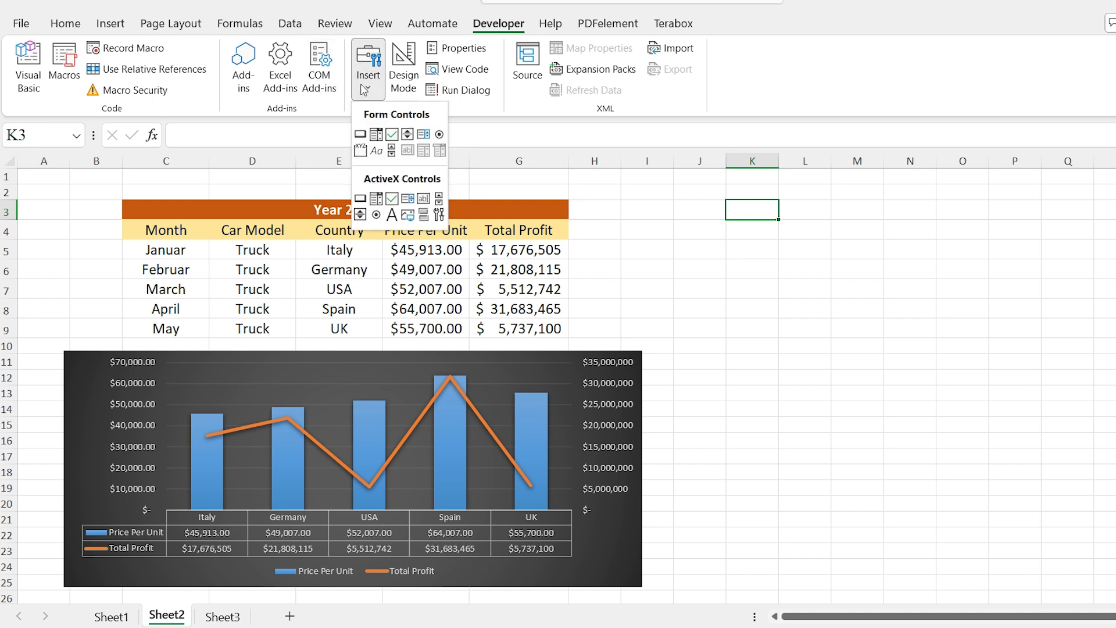
pyautogui.click(361, 135)
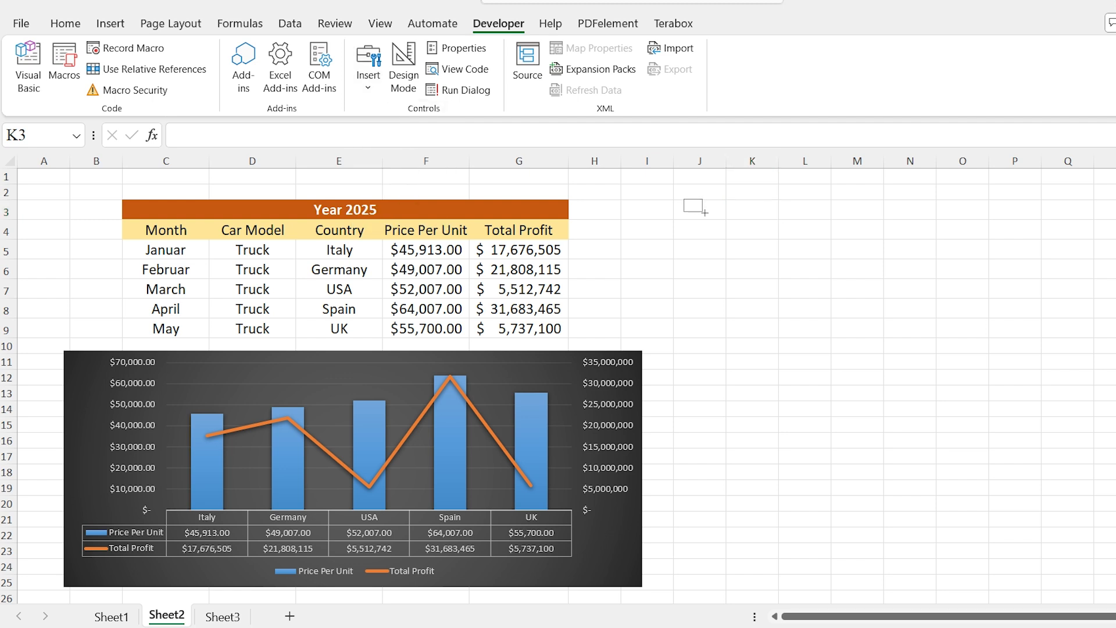
pyautogui.moveTo(684, 199); pyautogui.dragTo(828, 240)
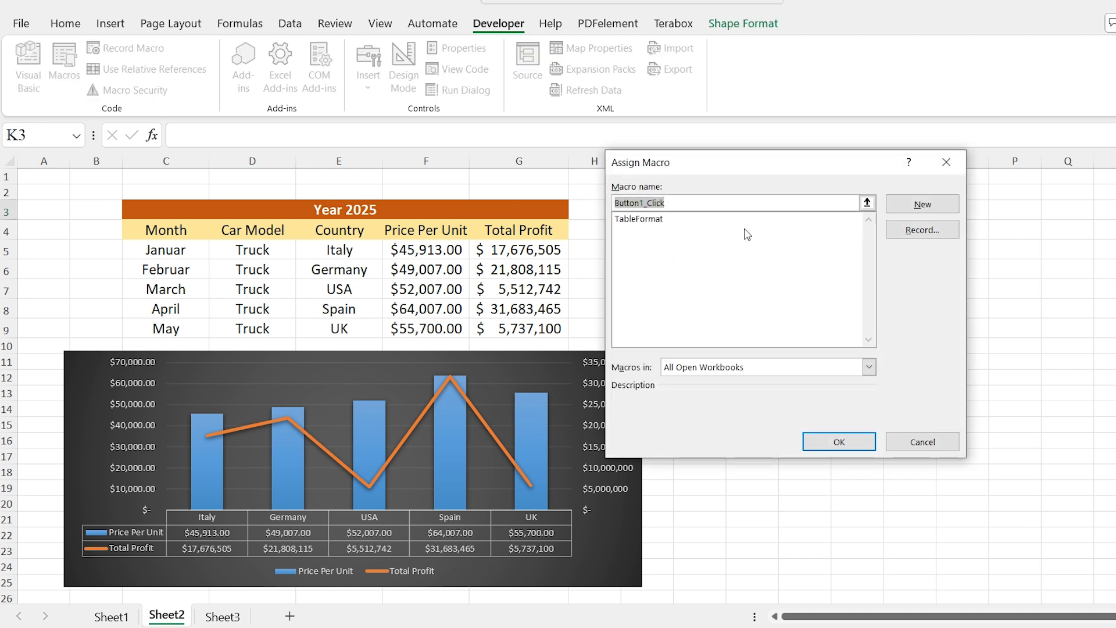
pyautogui.click(659, 223)
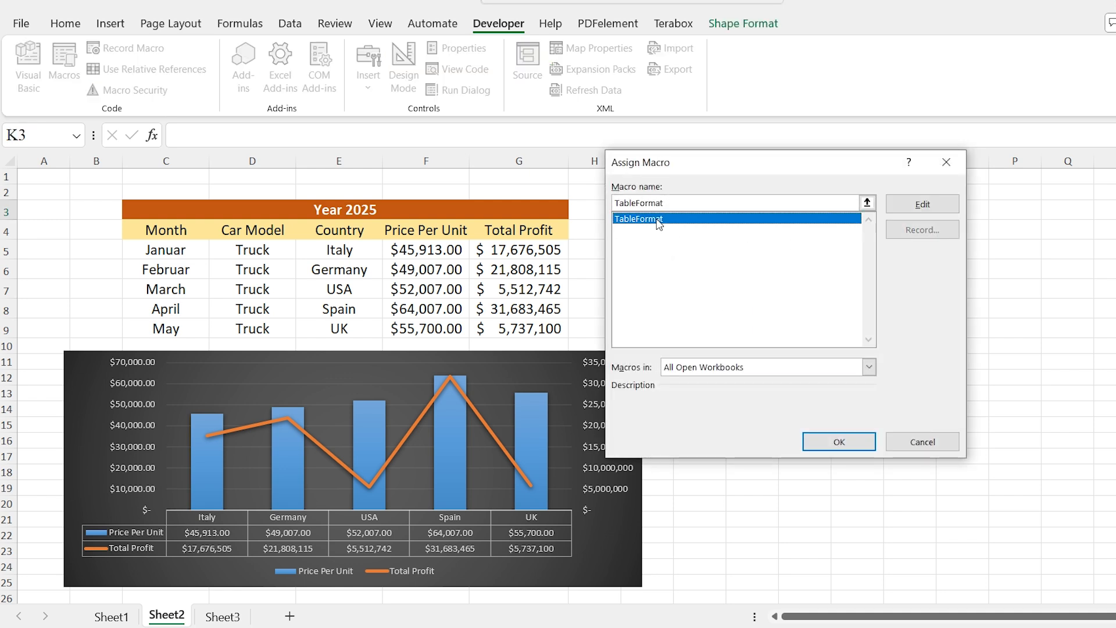
pyautogui.click(839, 442)
# Replace the new button's caption with Format and deselect the button
pyautogui.press('BackSpace')
pyautogui.press('BackSpace')
pyautogui.press('BackSpace')
pyautogui.press('BackSpace')
pyautogui.press('BackSpace')
pyautogui.press('BackSpace')
pyautogui.press('BackSpace')
pyautogui.press('BackSpace')
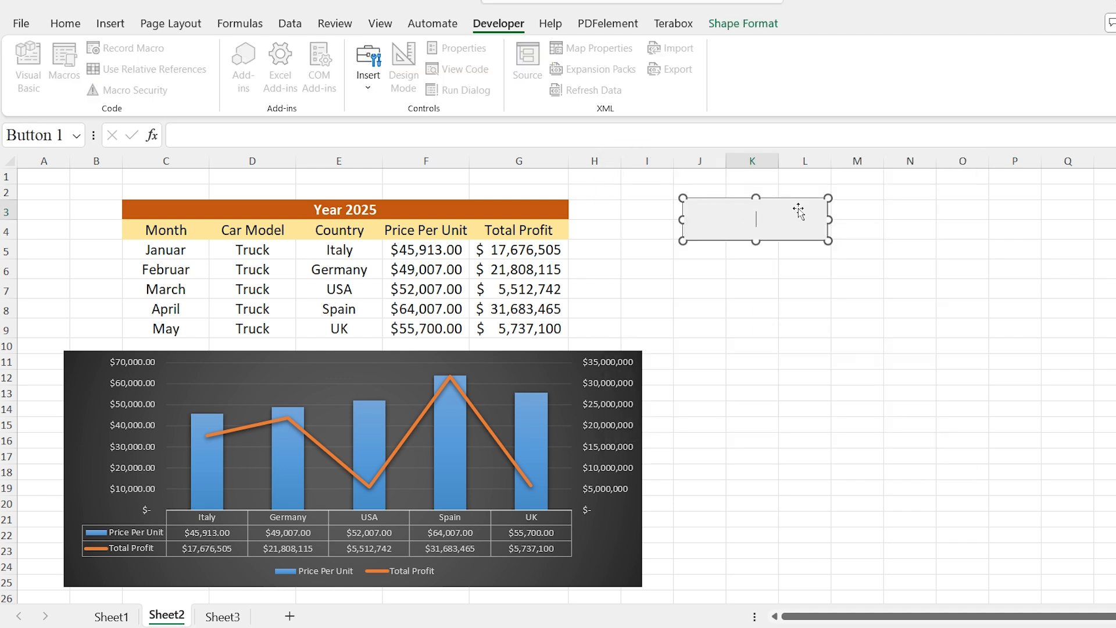
pyautogui.write('Format')
pyautogui.click(805, 250)
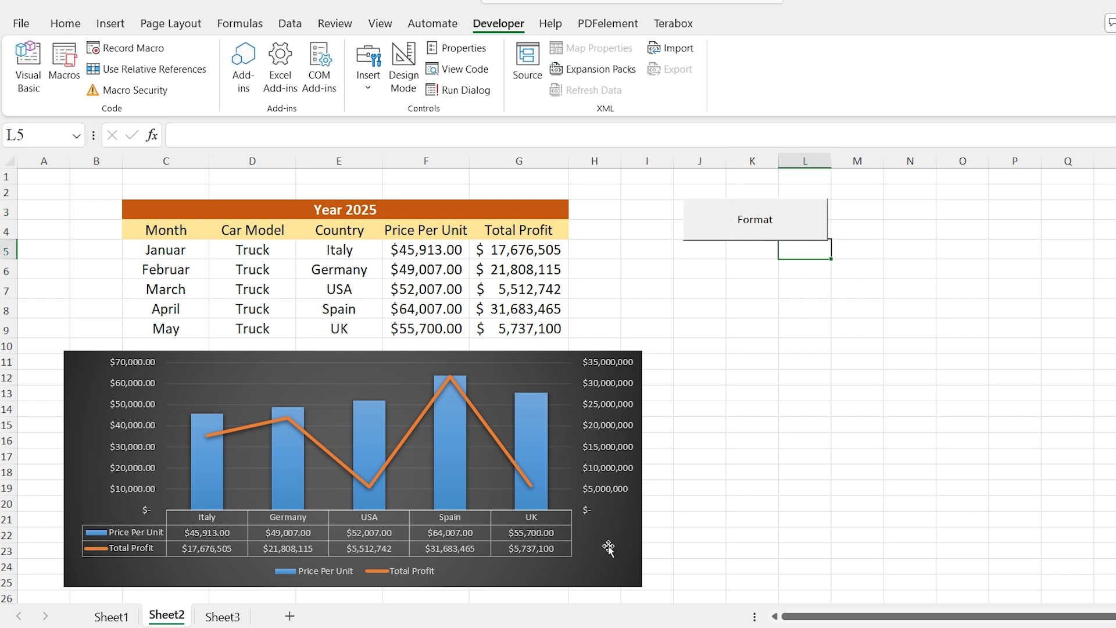
# Delete the chart below the Year 2025 table and regenerate it with the Format button
pyautogui.click(608, 547)
pyautogui.press('Delete')
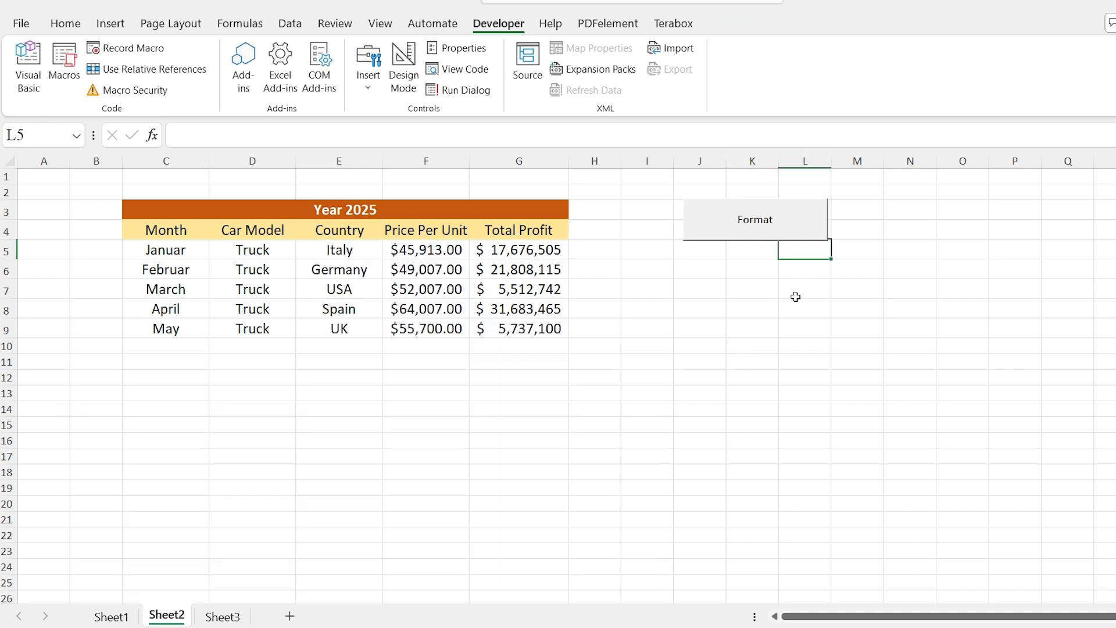
pyautogui.click(752, 231)
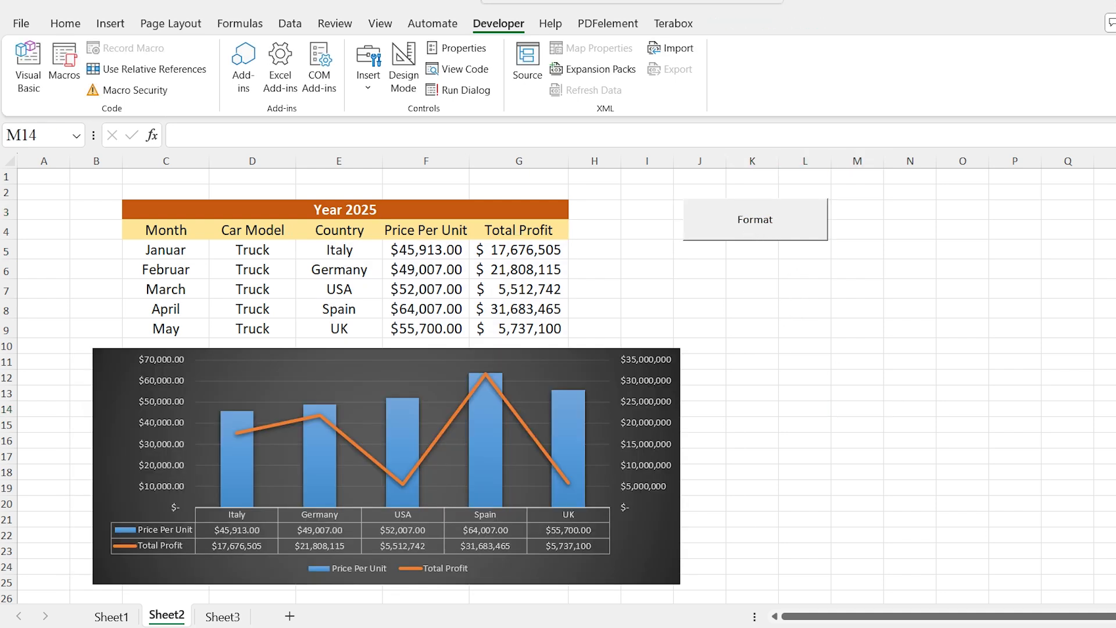
pyautogui.moveTo(166, 289); pyautogui.dragTo(528, 289)
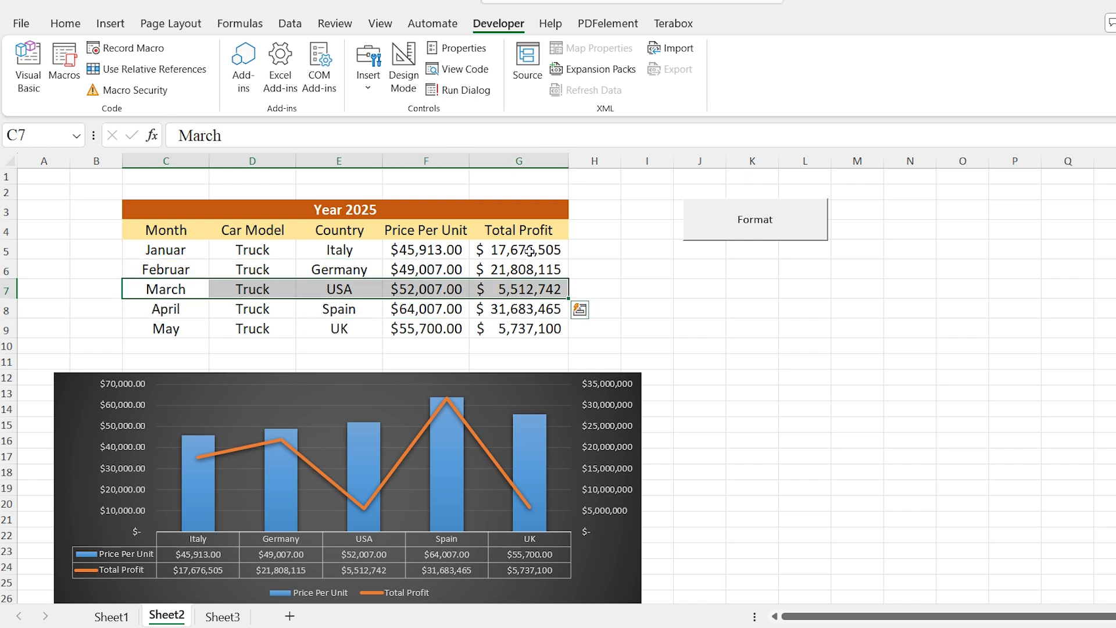
pyautogui.click(6, 289)
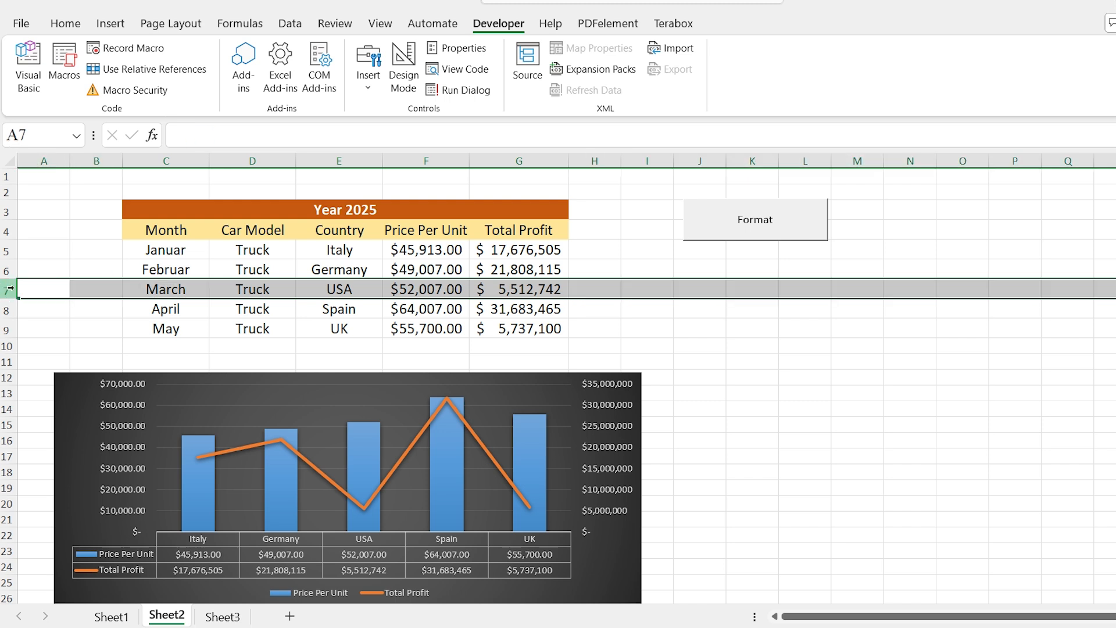
# Select empty cell K7 and start recording a macro named Higlightrow, stored in this workbook
pyautogui.click(731, 289)
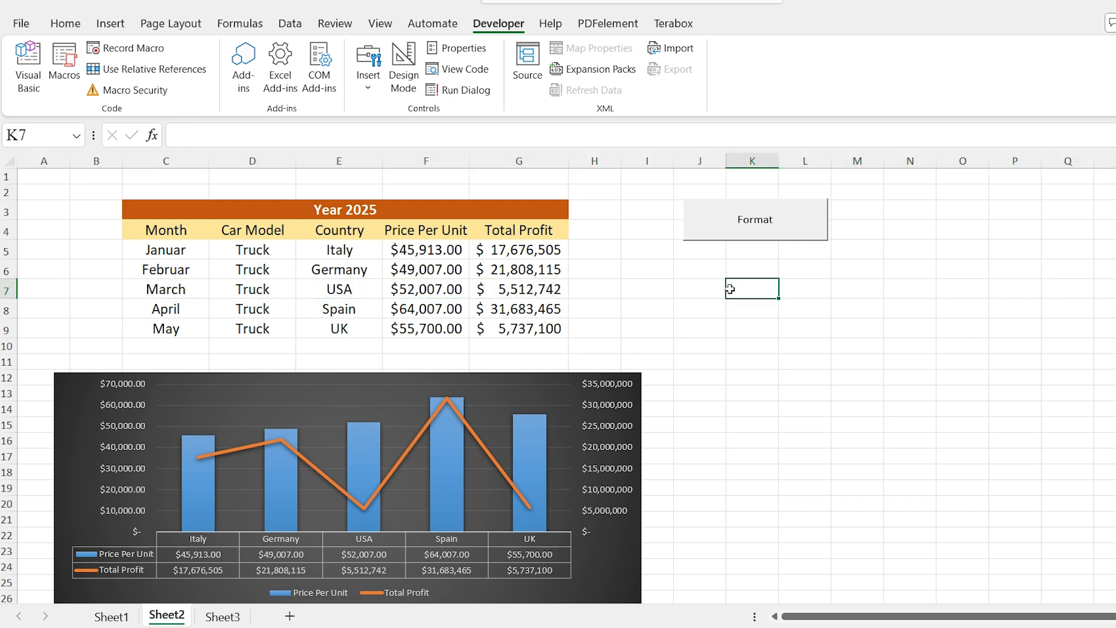
pyautogui.click(129, 52)
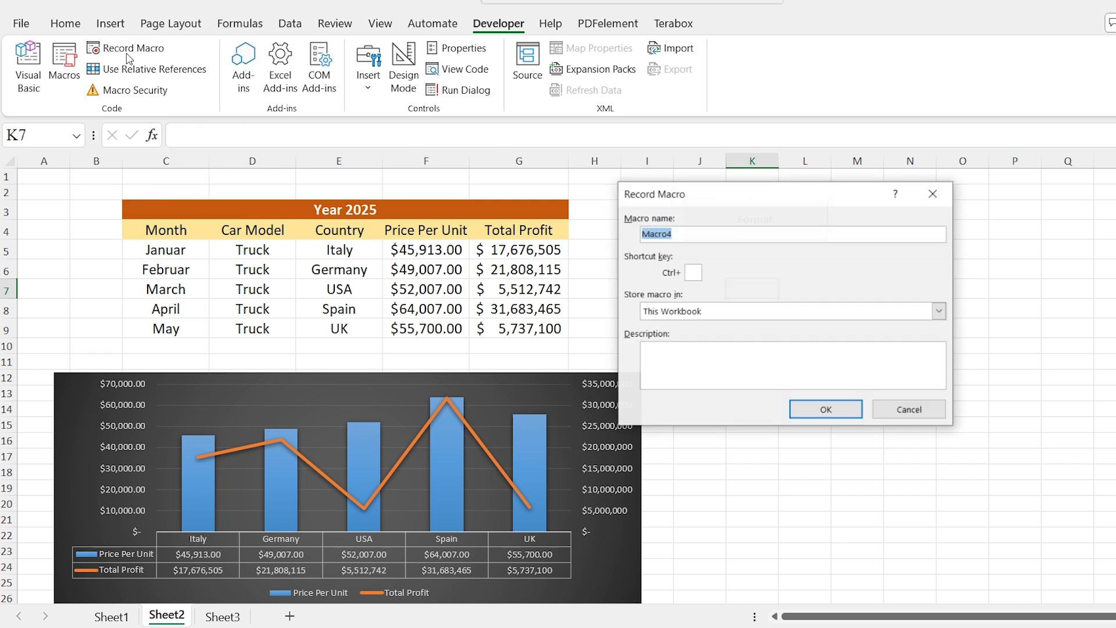
pyautogui.write('Higligh')
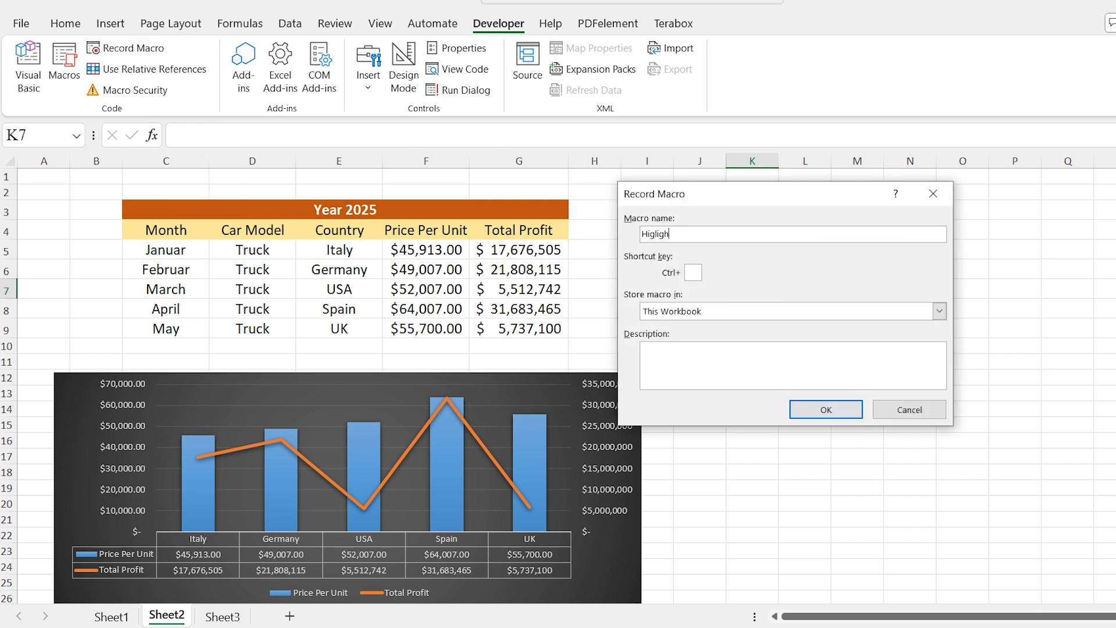
pyautogui.write('t')
pyautogui.write('row')
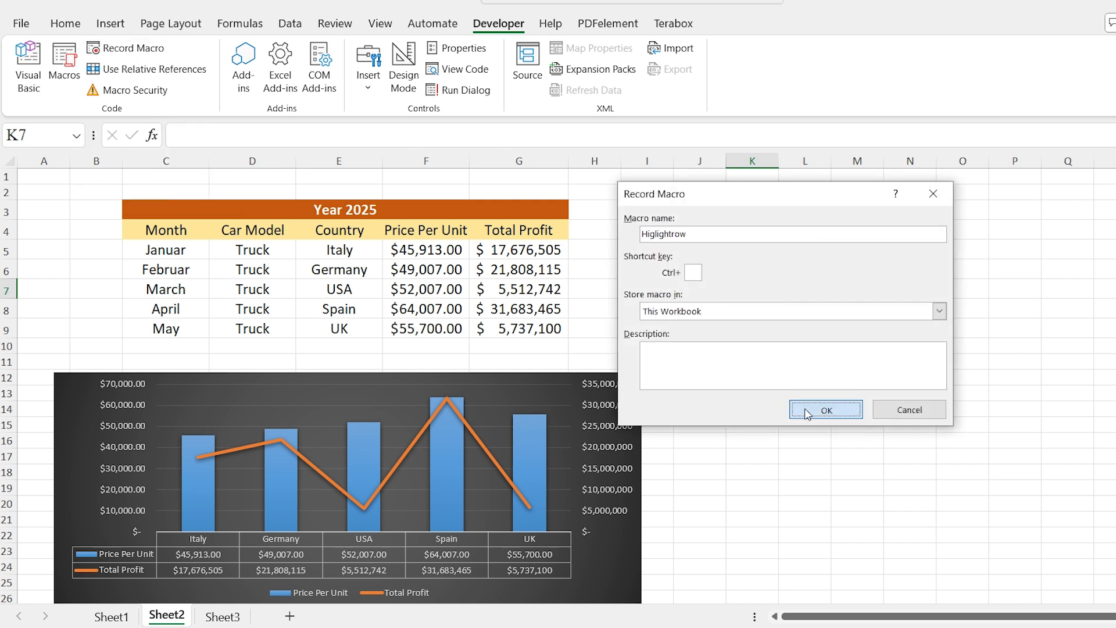
pyautogui.click(807, 411)
# Fill cell K7 with Blue, Accent 1, Lighter 40%
pyautogui.click(66, 24)
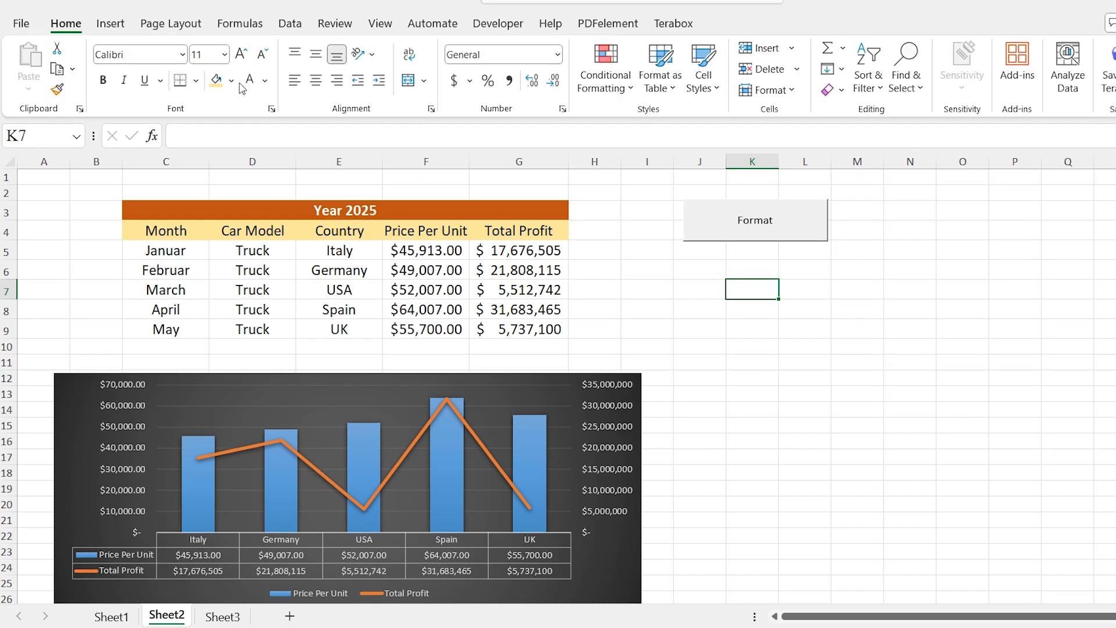
pyautogui.click(231, 81)
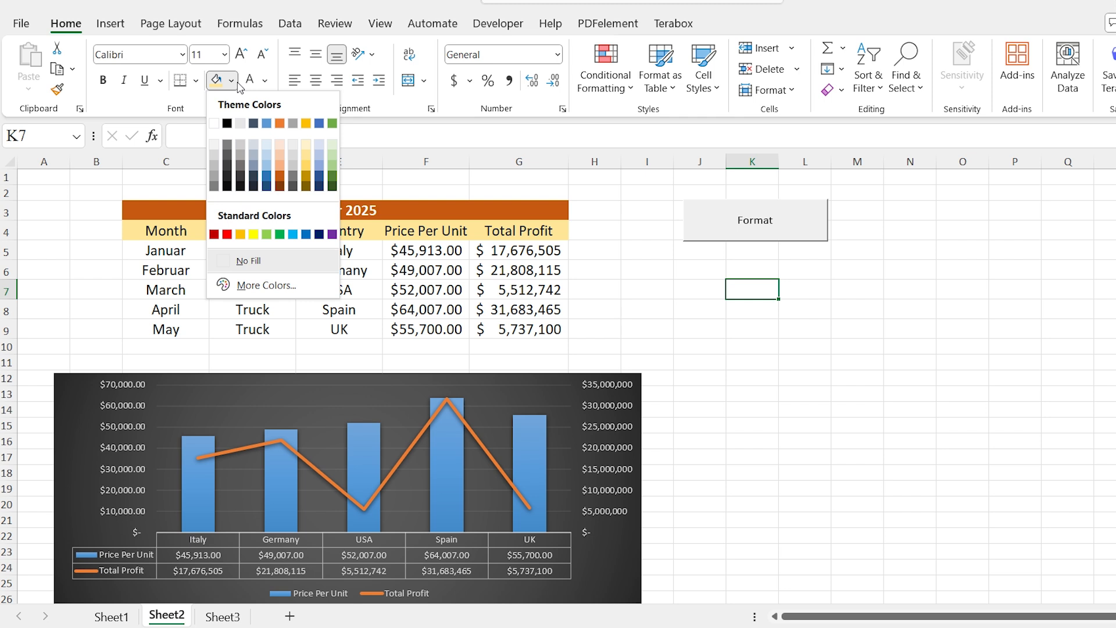
pyautogui.click(267, 169)
# Add top and bottom borders to cell K7 and stop recording the macro
pyautogui.click(196, 81)
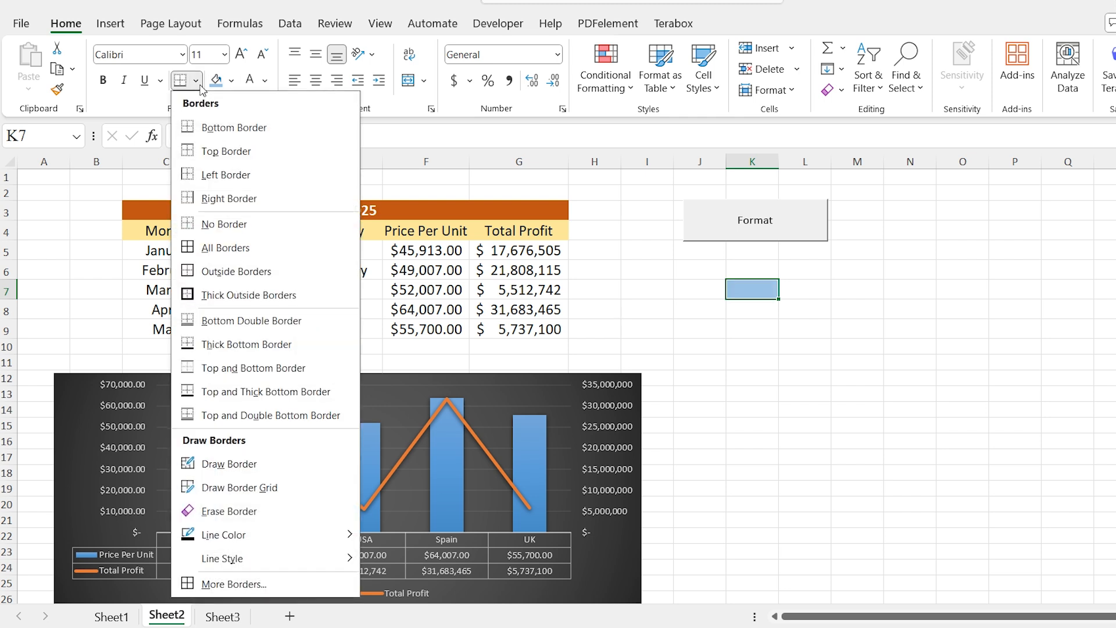
pyautogui.click(267, 585)
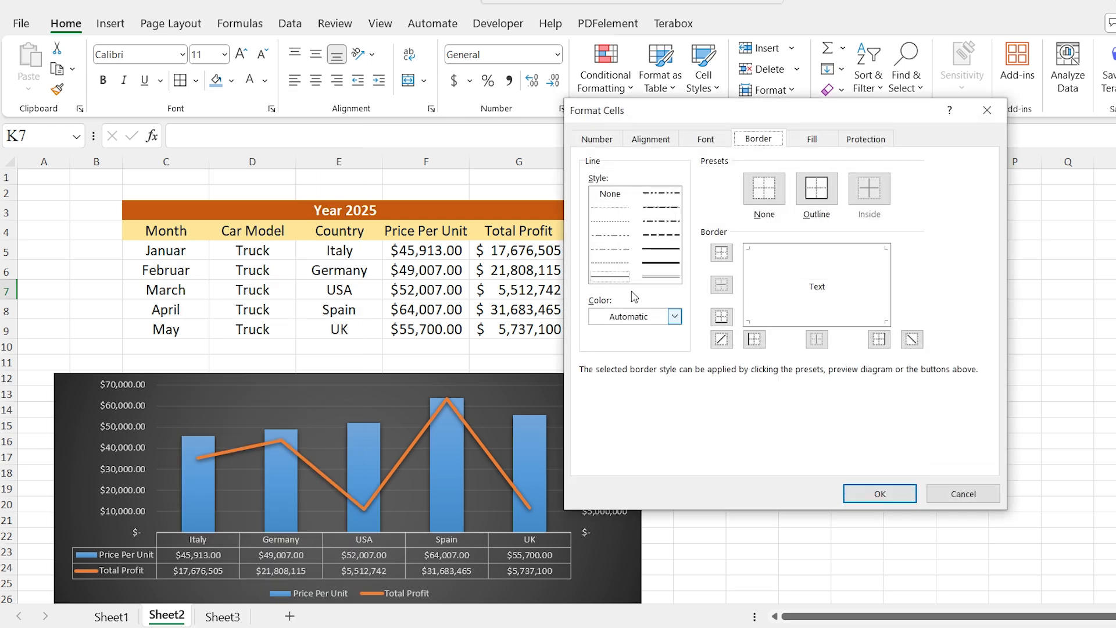
pyautogui.click(791, 265)
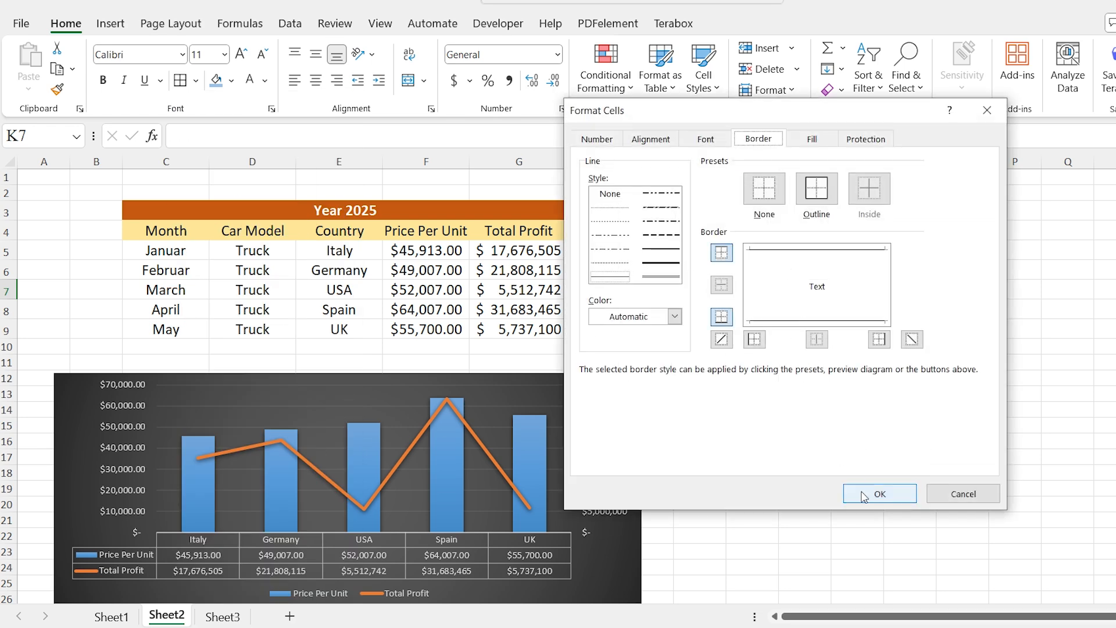
pyautogui.click(879, 493)
pyautogui.click(498, 23)
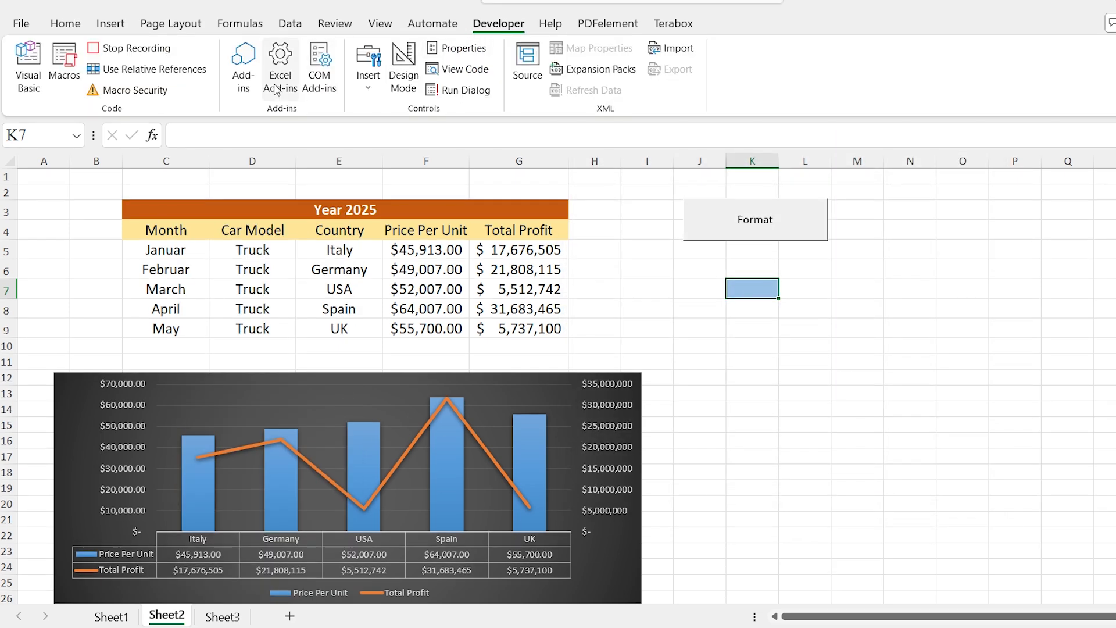
pyautogui.click(132, 58)
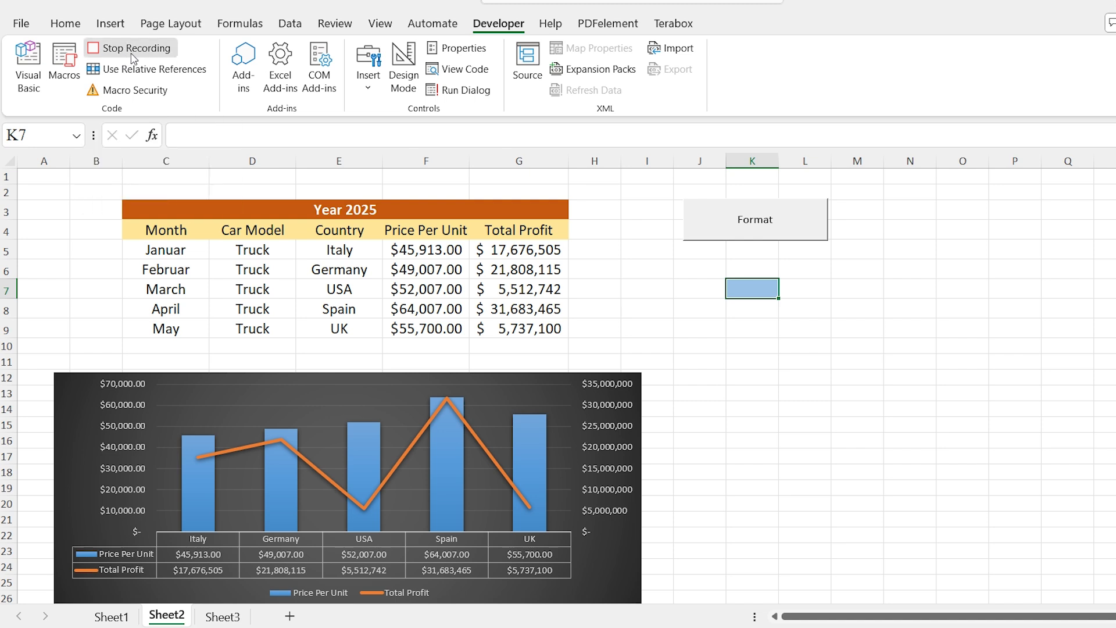
# Add a second form-control button over about J8:L10, captioned Higlightrow, and assign the Higlightrow macro to it
pyautogui.click(368, 69)
pyautogui.click(362, 136)
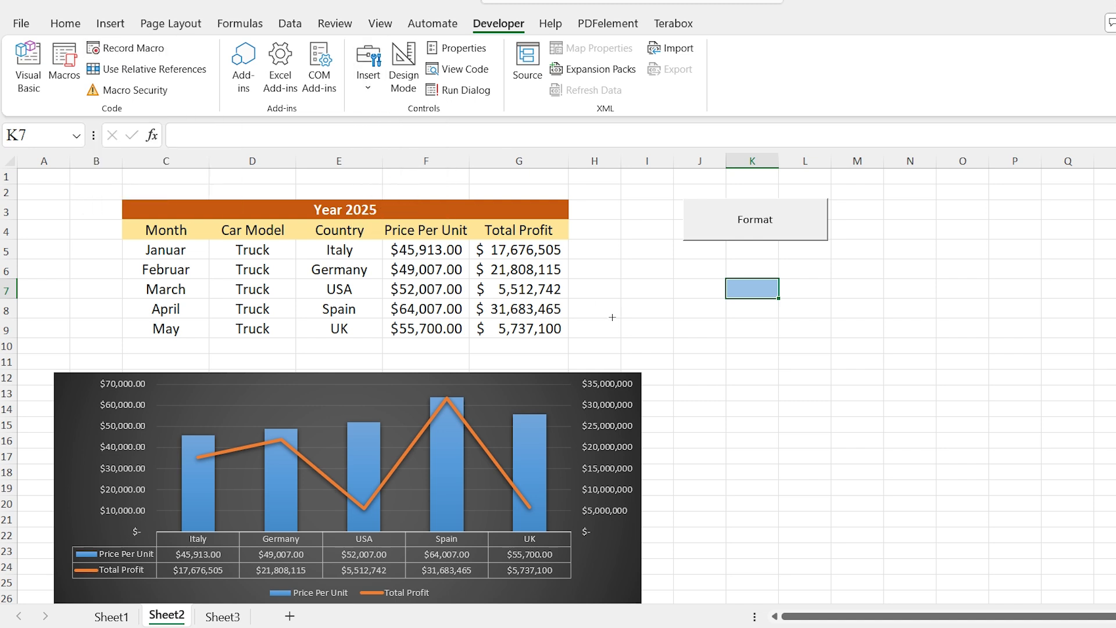
pyautogui.moveTo(676, 311)
pyautogui.mouseDown()
pyautogui.moveTo(693, 326)
pyautogui.moveTo(829, 347)
pyautogui.mouseUp()
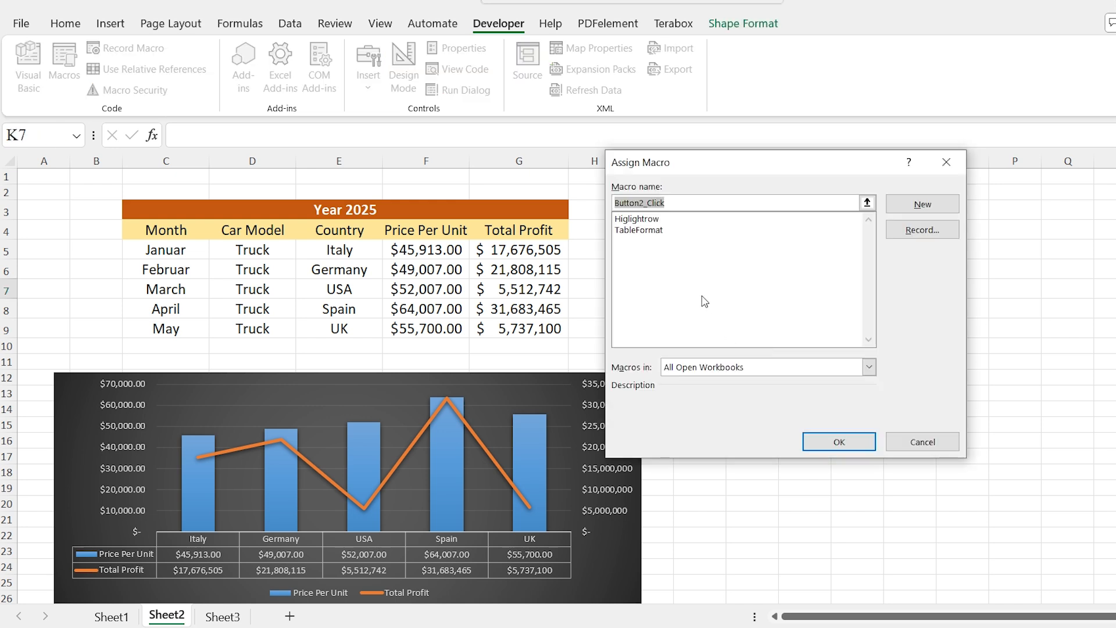
pyautogui.click(635, 219)
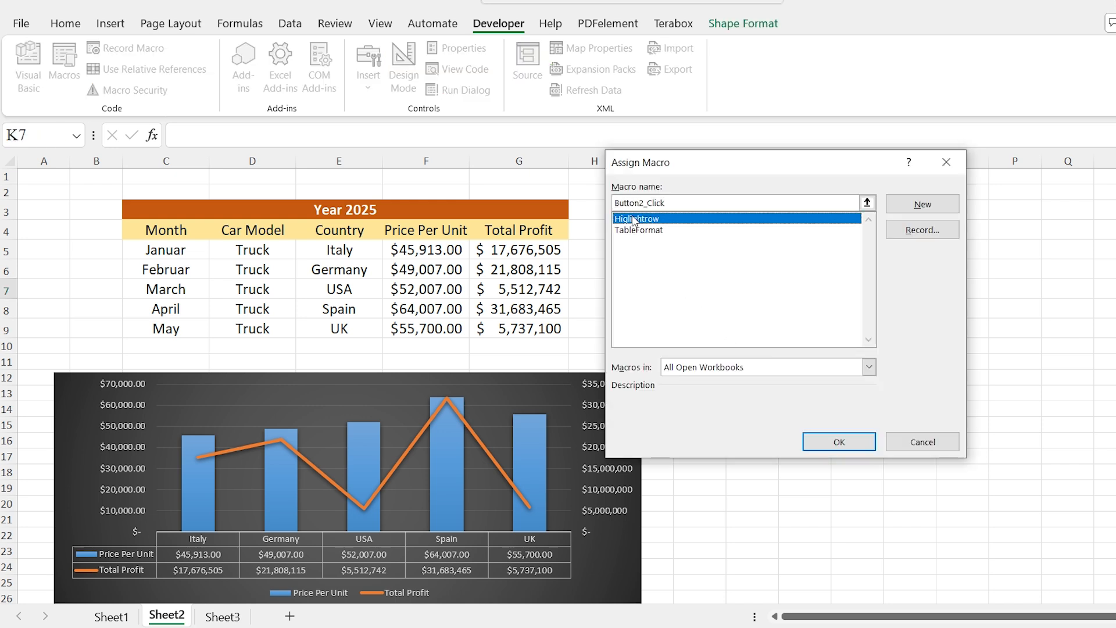
pyautogui.click(826, 442)
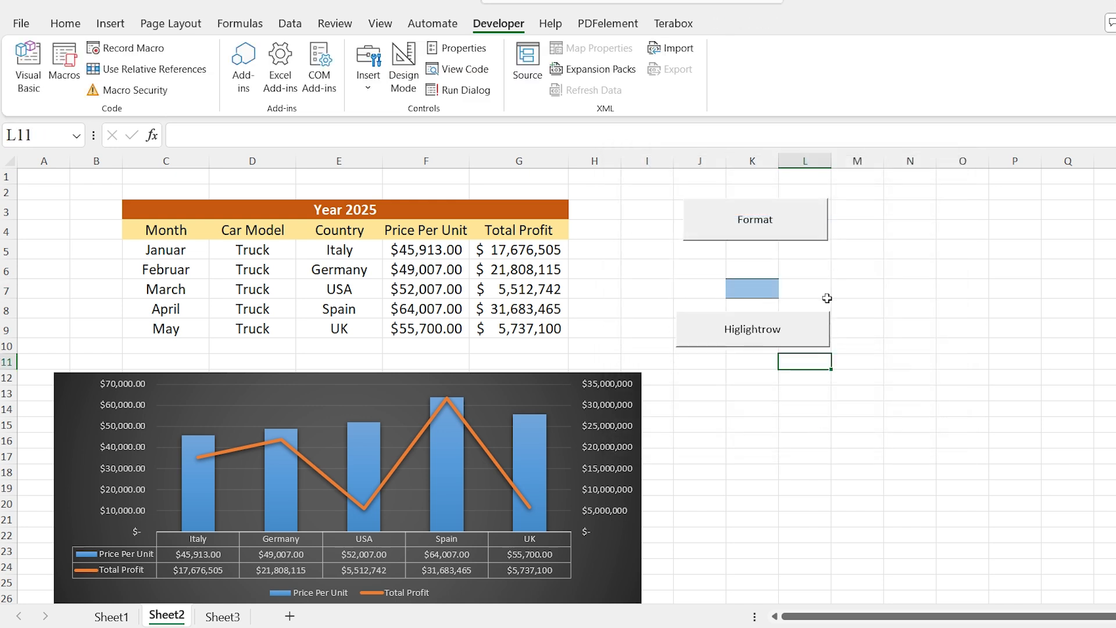
# Select the Februar row C6:G6 and highlight it with the Higlightrow button
pyautogui.click(157, 251)
pyautogui.click(158, 269)
pyautogui.moveTo(159, 269); pyautogui.dragTo(497, 266)
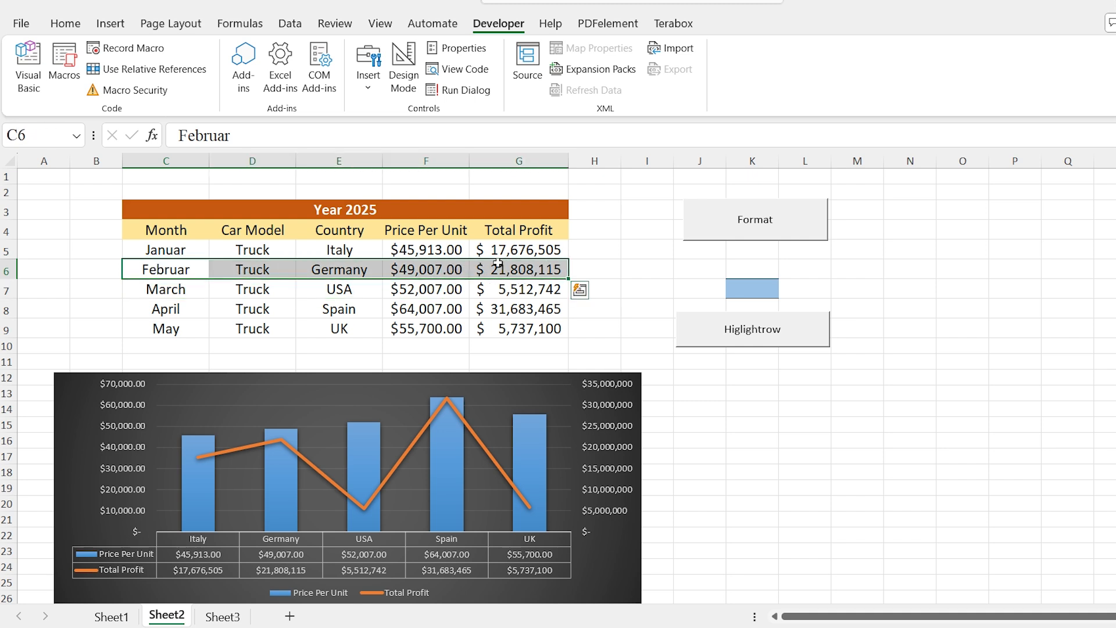
pyautogui.click(765, 326)
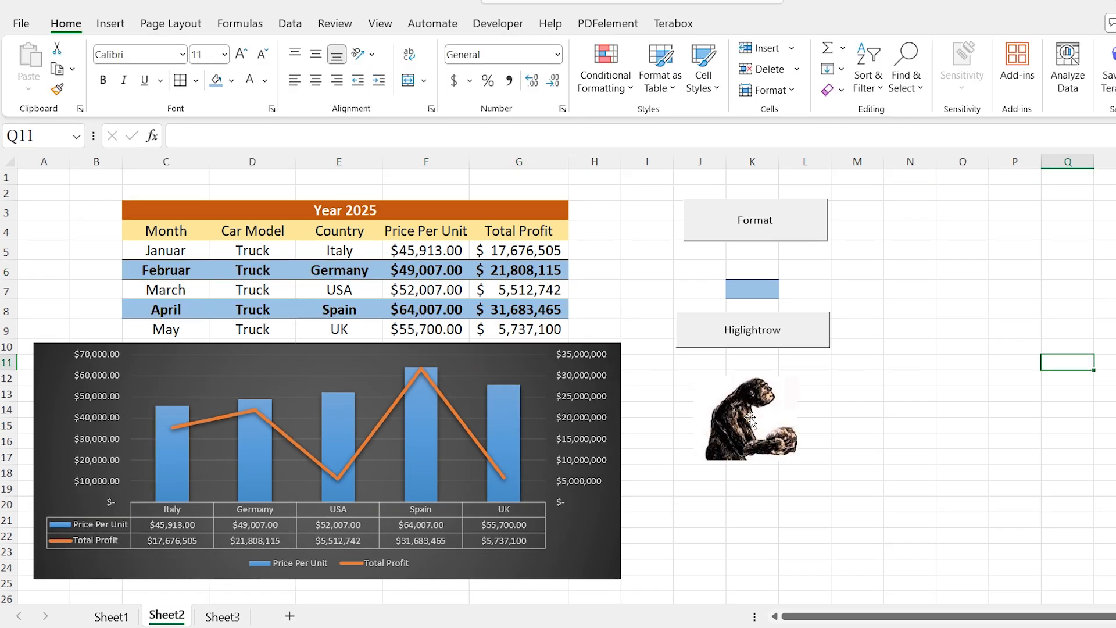
# Assign the Higlightrow macro to the ape picture below the buttons and use the picture to highlight the May cell C9
pyautogui.click(755, 418)
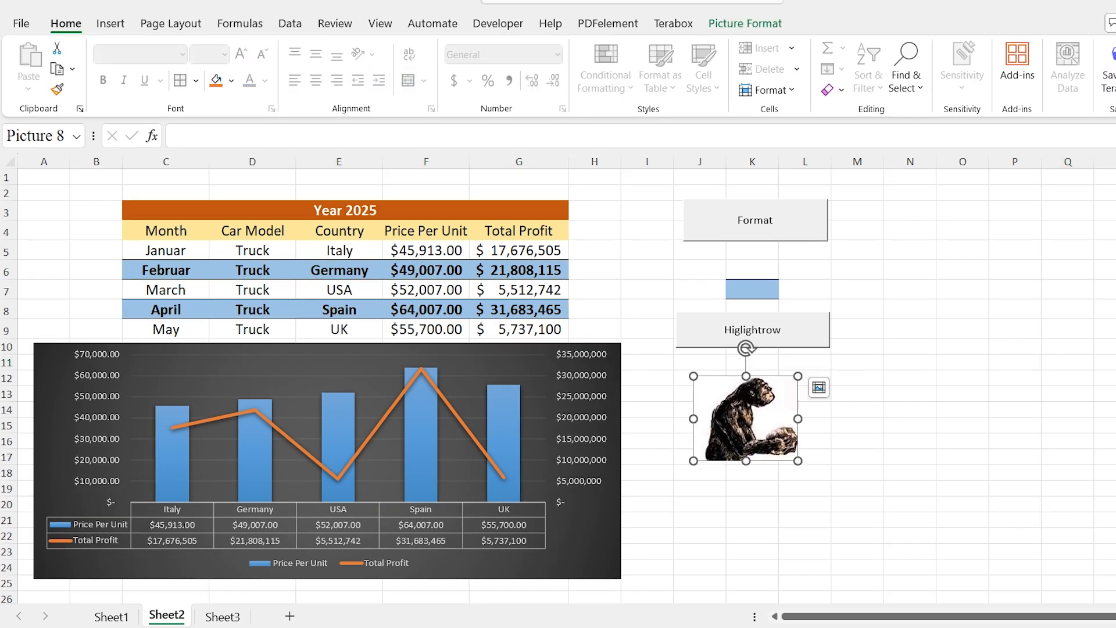
pyautogui.rightClick(792, 415)
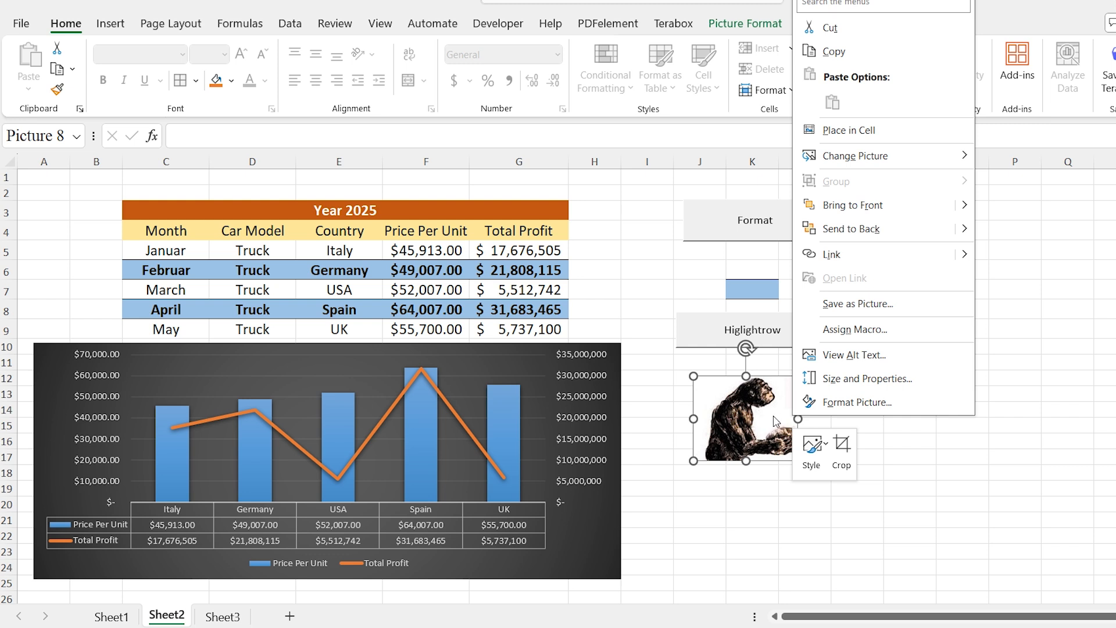
pyautogui.click(838, 332)
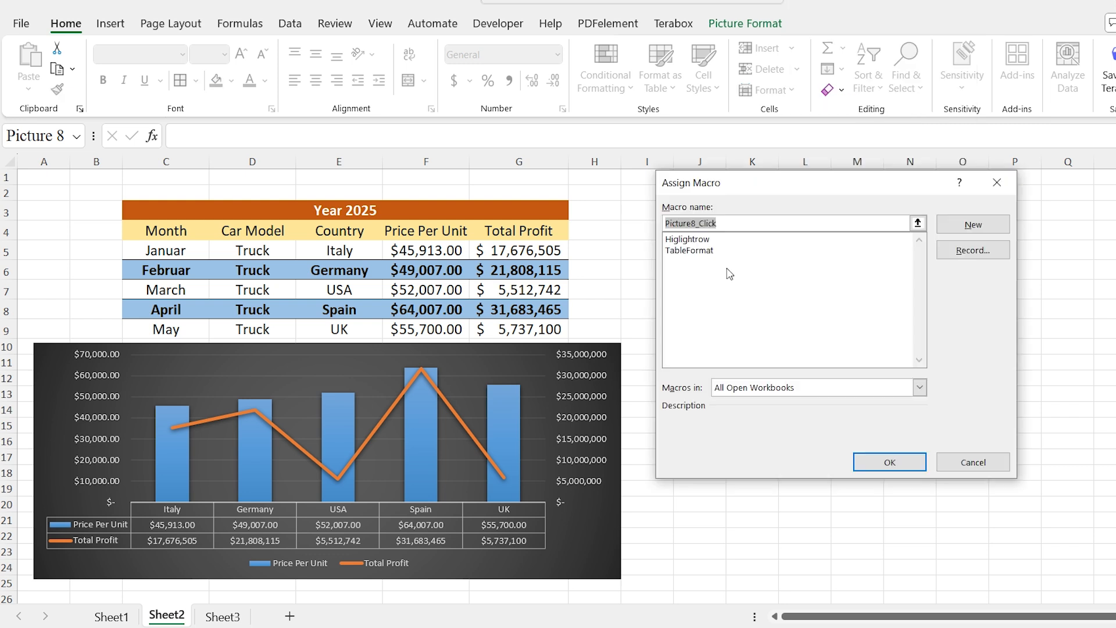
pyautogui.click(704, 241)
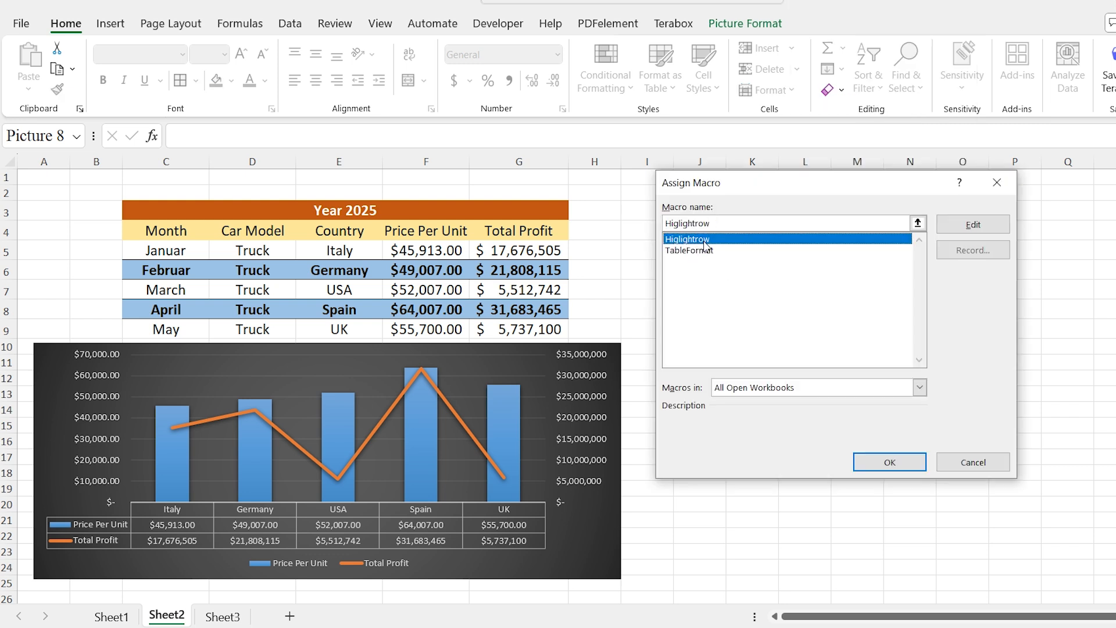
pyautogui.click(884, 462)
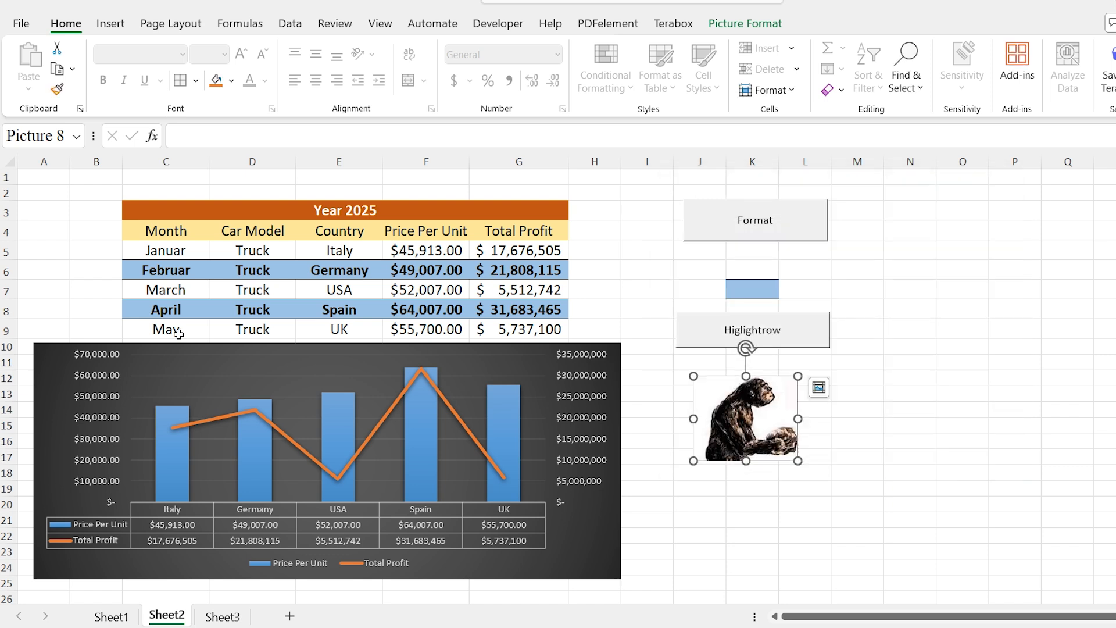
pyautogui.click(167, 328)
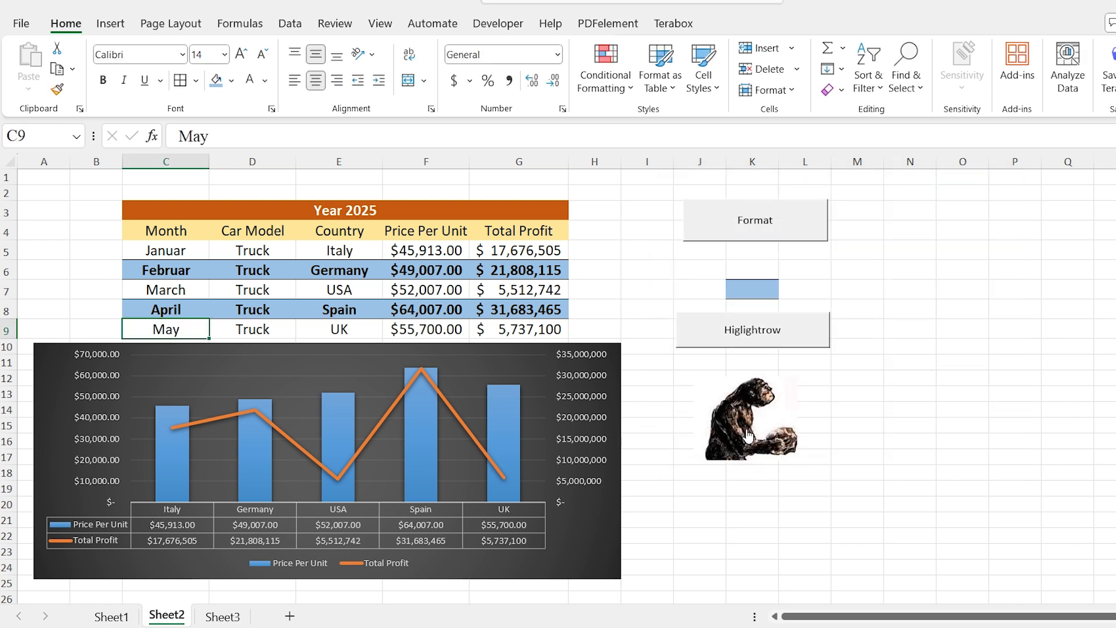
pyautogui.click(751, 411)
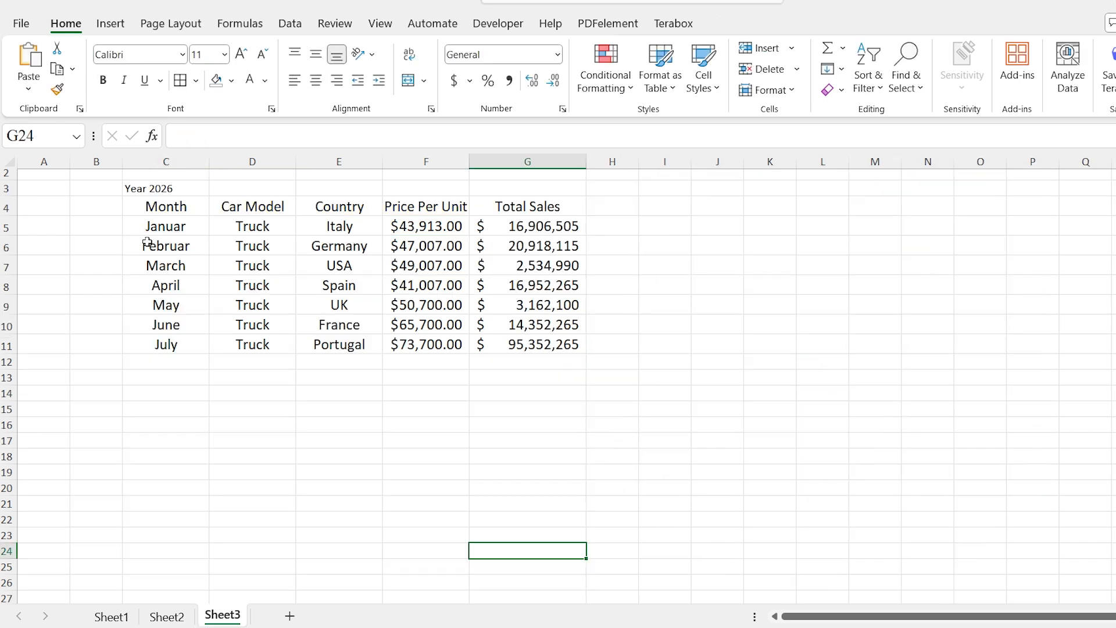
# In Sheet3, copy the formatting of cell C5 onto the Year 2026 title in C3
pyautogui.click(149, 229)
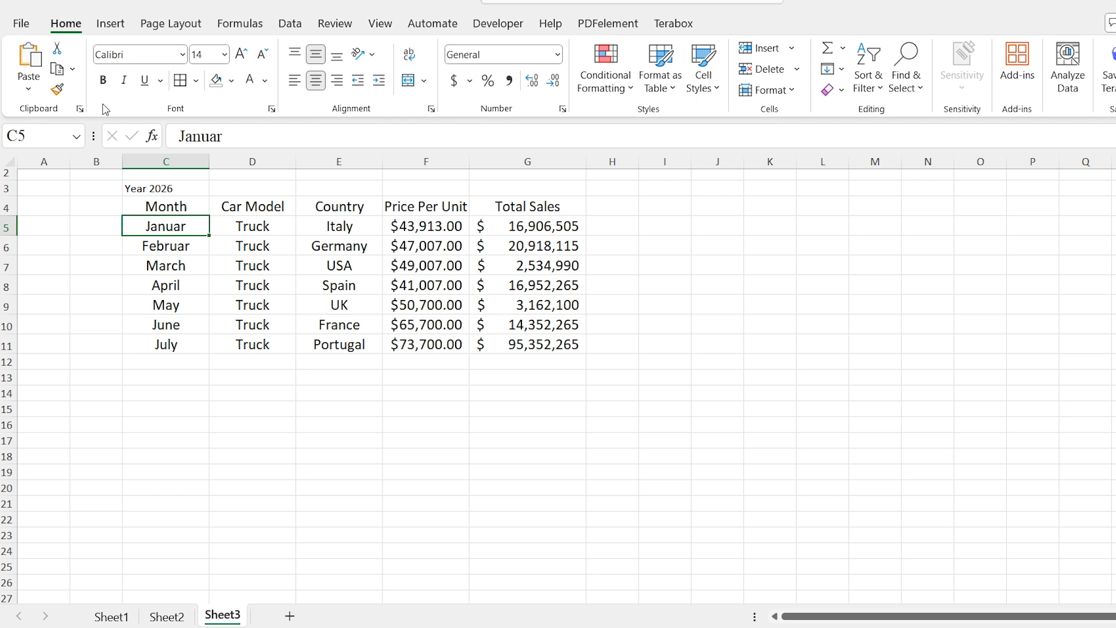
pyautogui.click(57, 89)
pyautogui.click(140, 187)
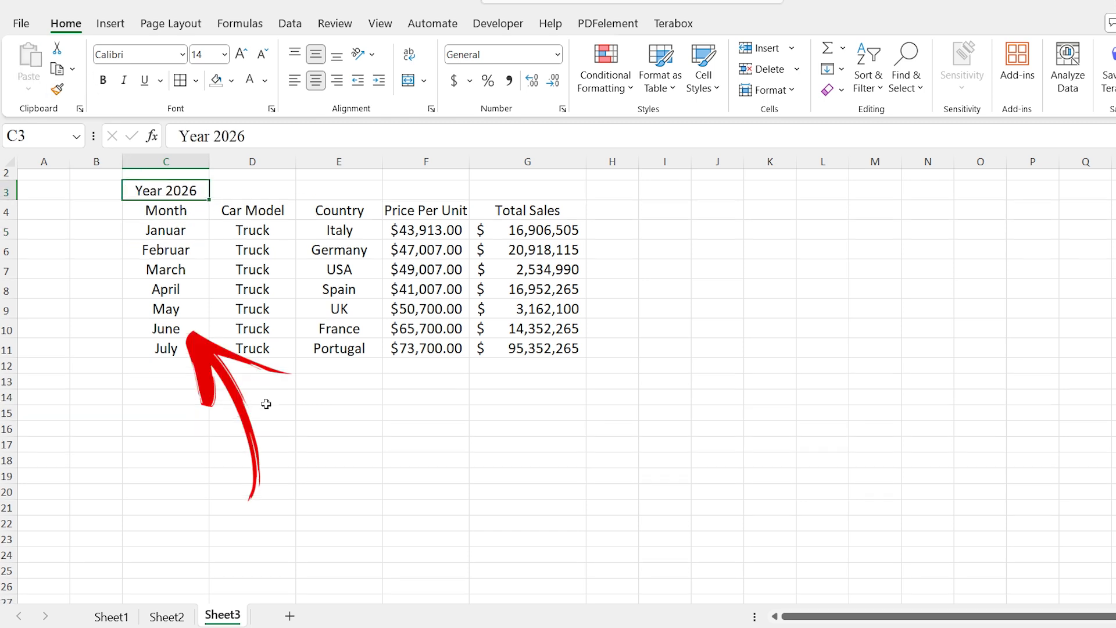
# Run the TableFormat macro on the Year 2026 table in Sheet3
pyautogui.click(263, 428)
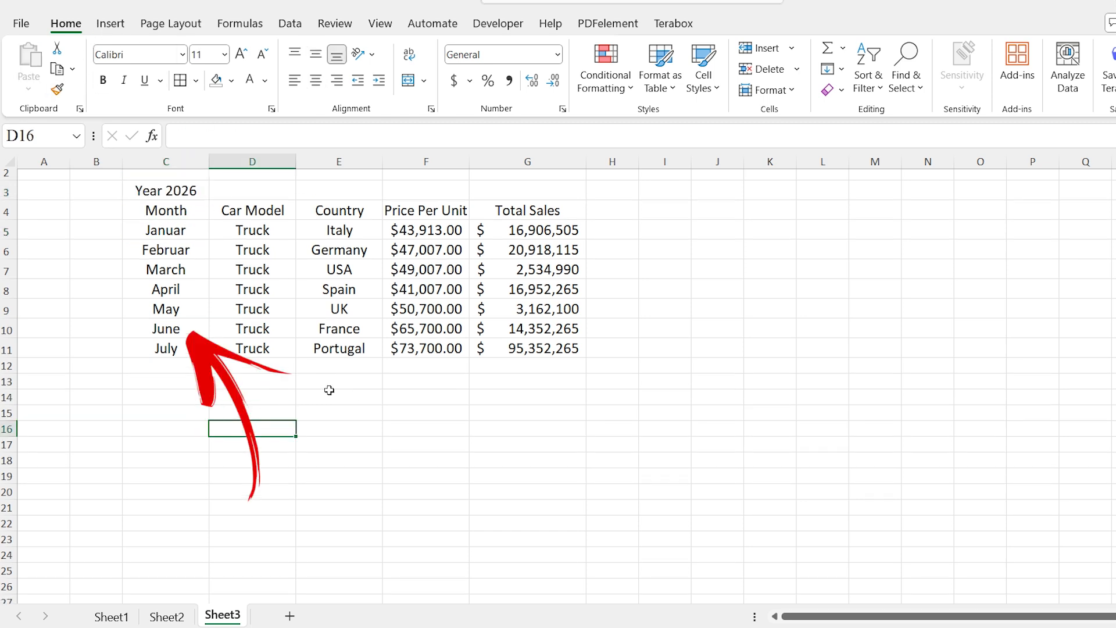
pyautogui.click(512, 24)
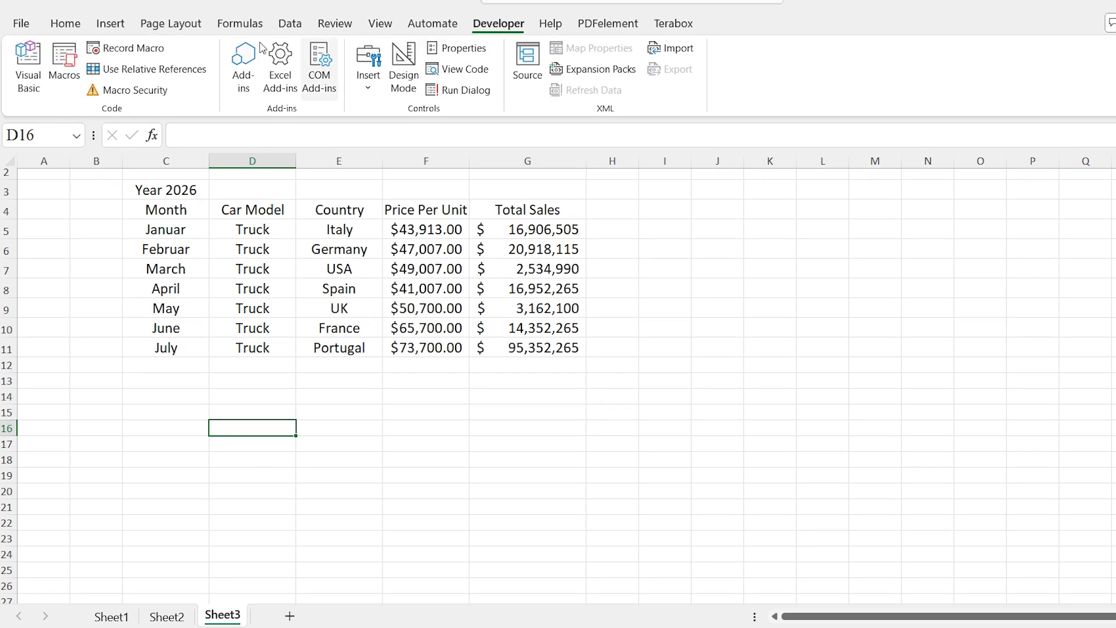
pyautogui.click(57, 55)
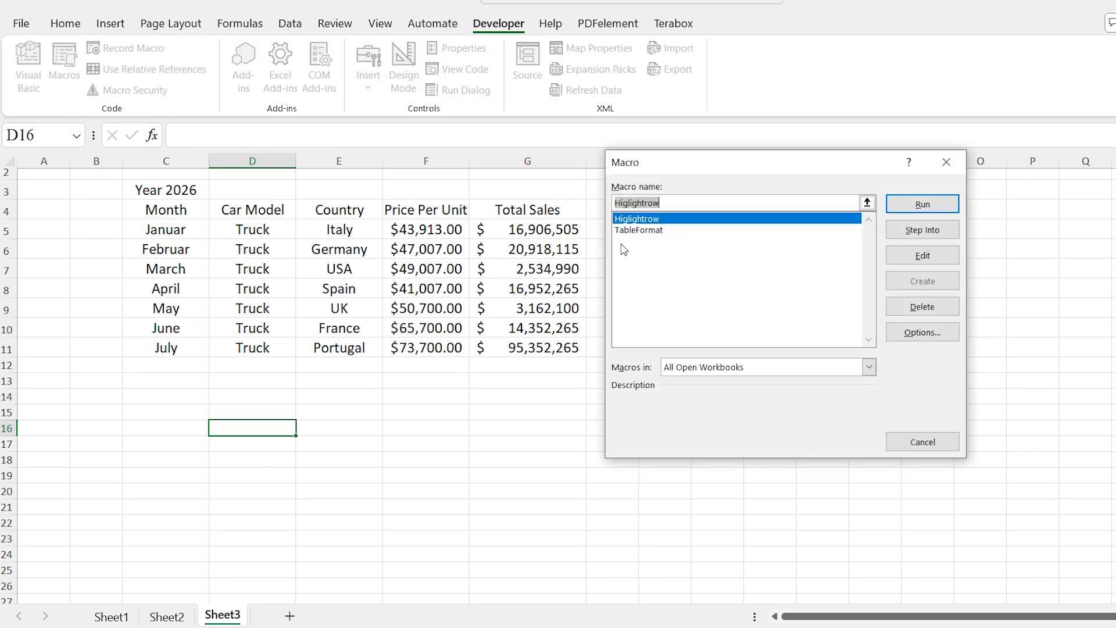
pyautogui.click(633, 230)
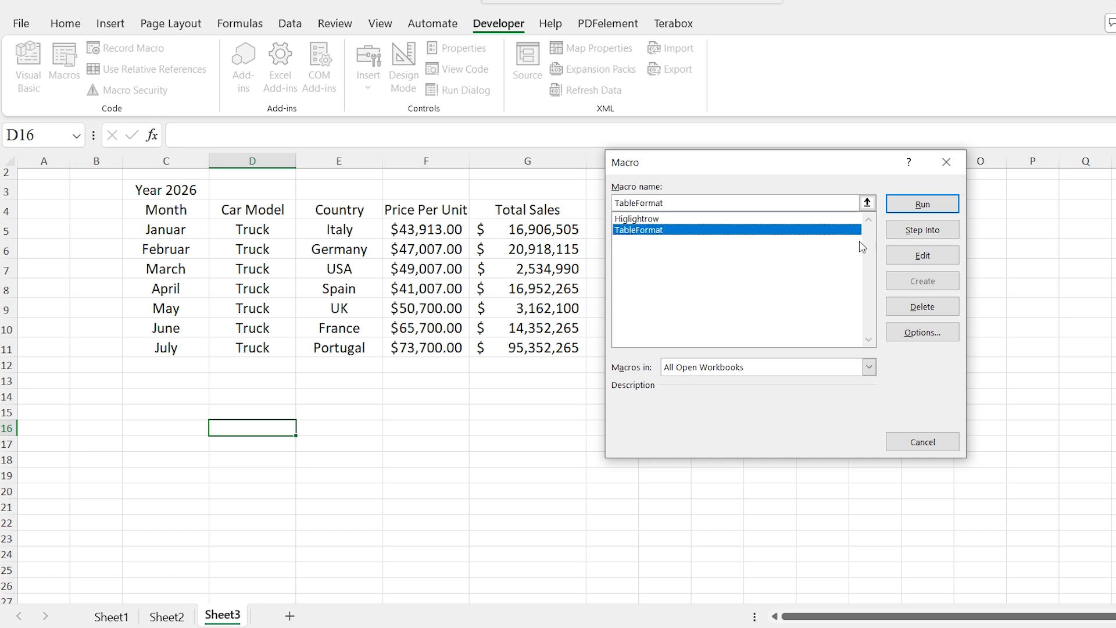
pyautogui.click(903, 211)
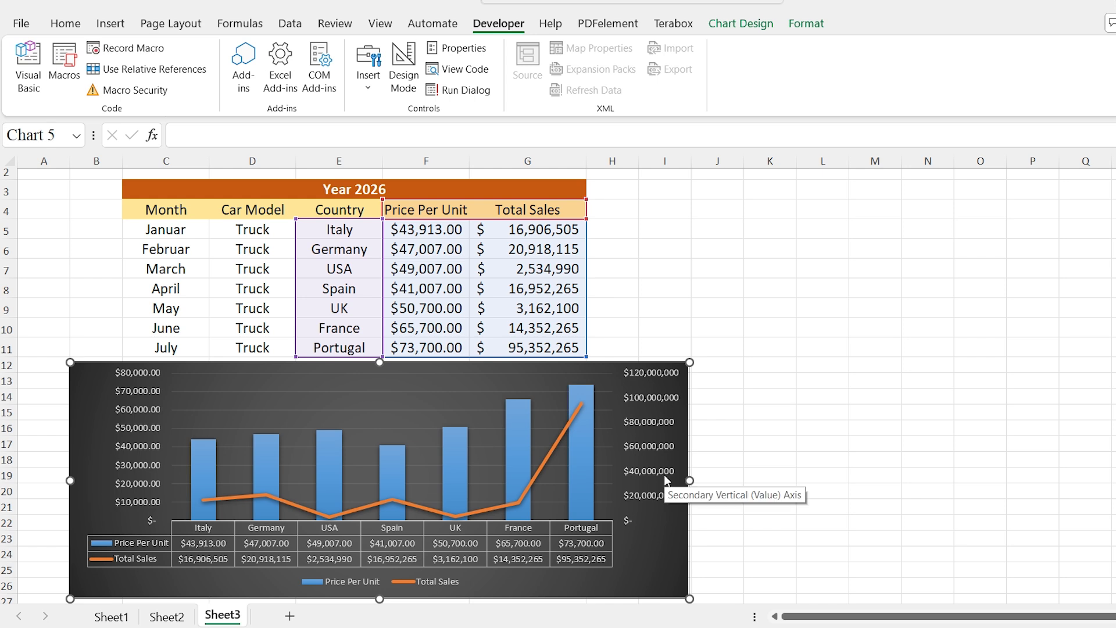
# Open the TableFormat macro for editing and review its VBA code through the end of the Higlightrow macro
pyautogui.click(65, 58)
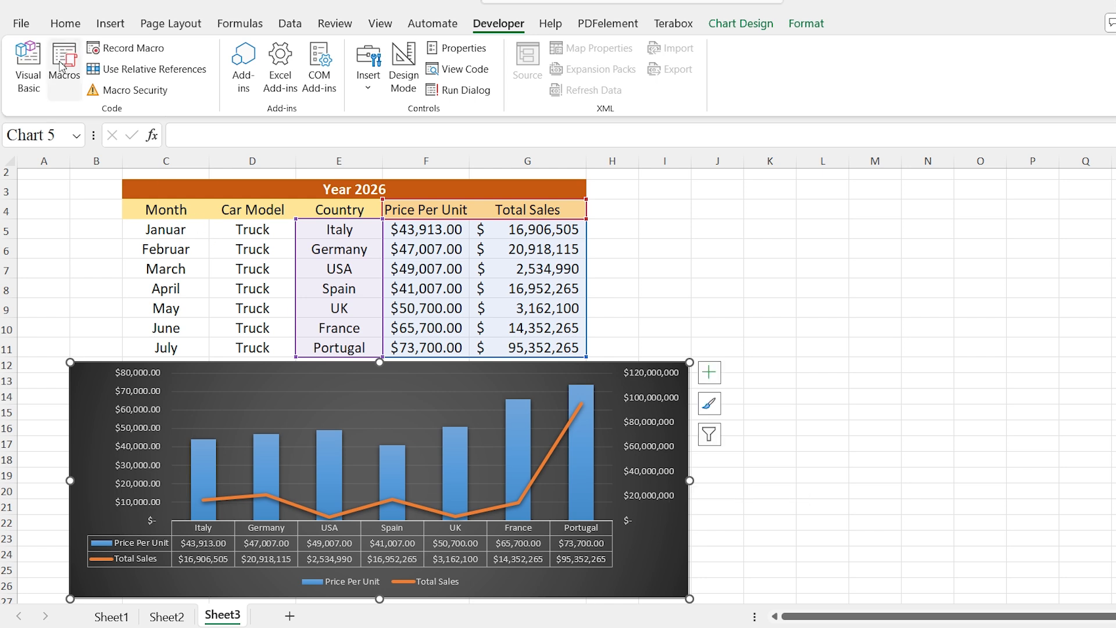
pyautogui.click(658, 231)
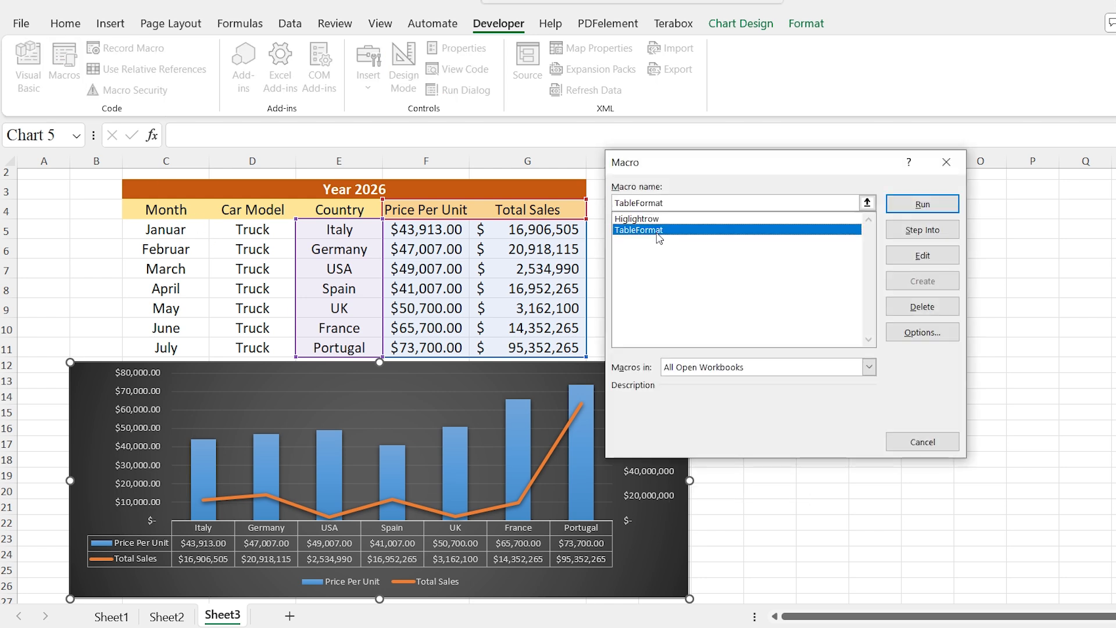
pyautogui.click(906, 258)
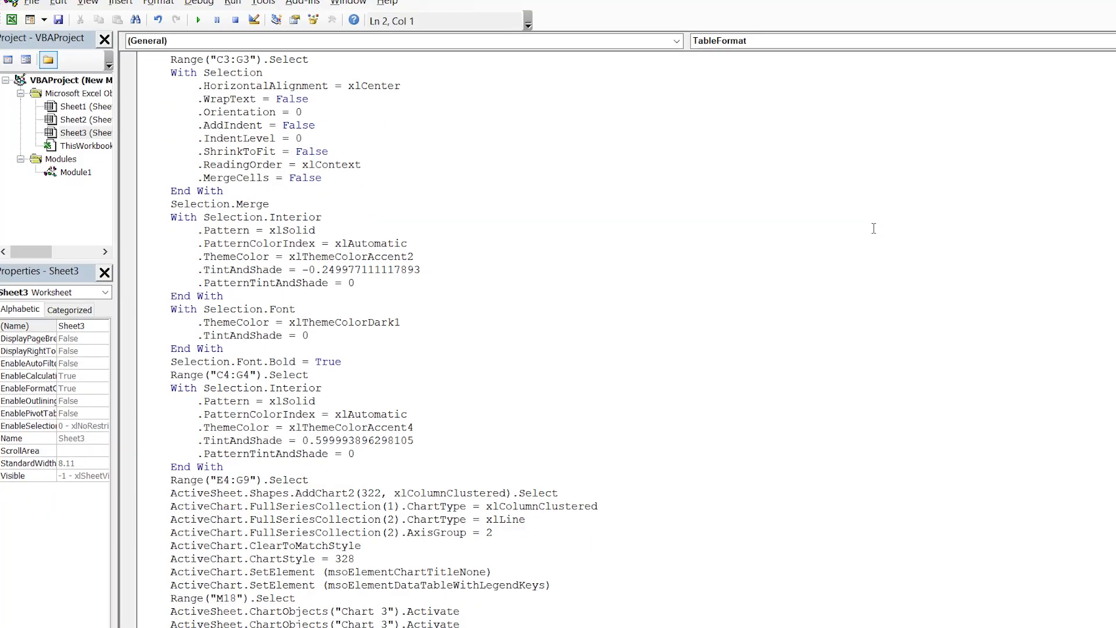
pyautogui.scroll(-10, 878, 238)
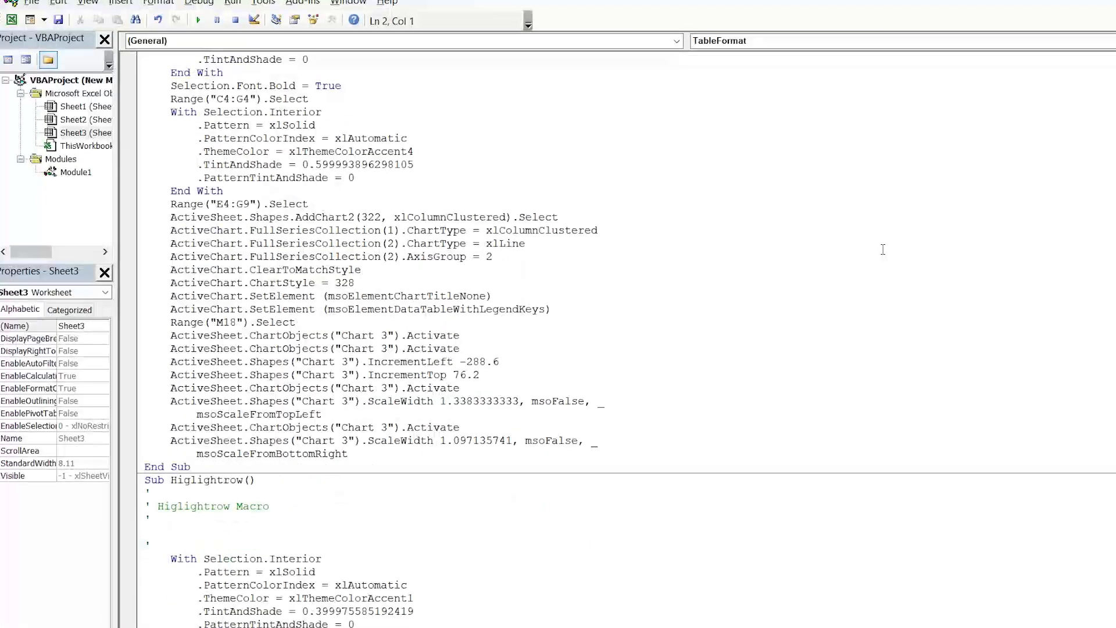
pyautogui.scroll(-4, 883, 249)
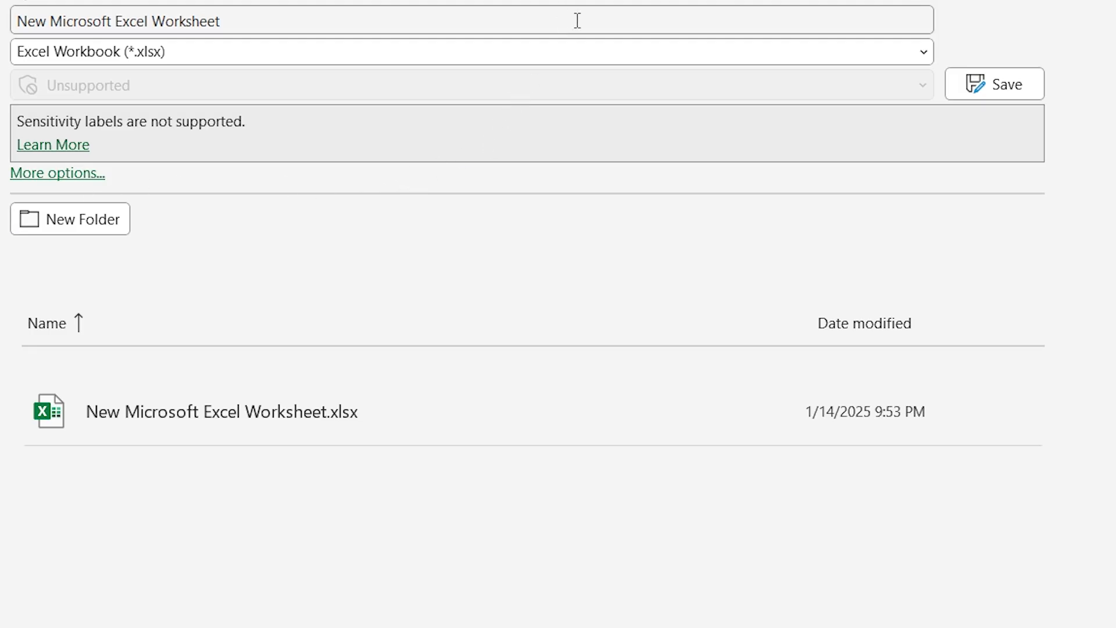
# Save the workbook New Microsoft Excel Worksheet in the Excel Macro-Enabled Workbook (*.xlsm) format
pyautogui.click(608, 58)
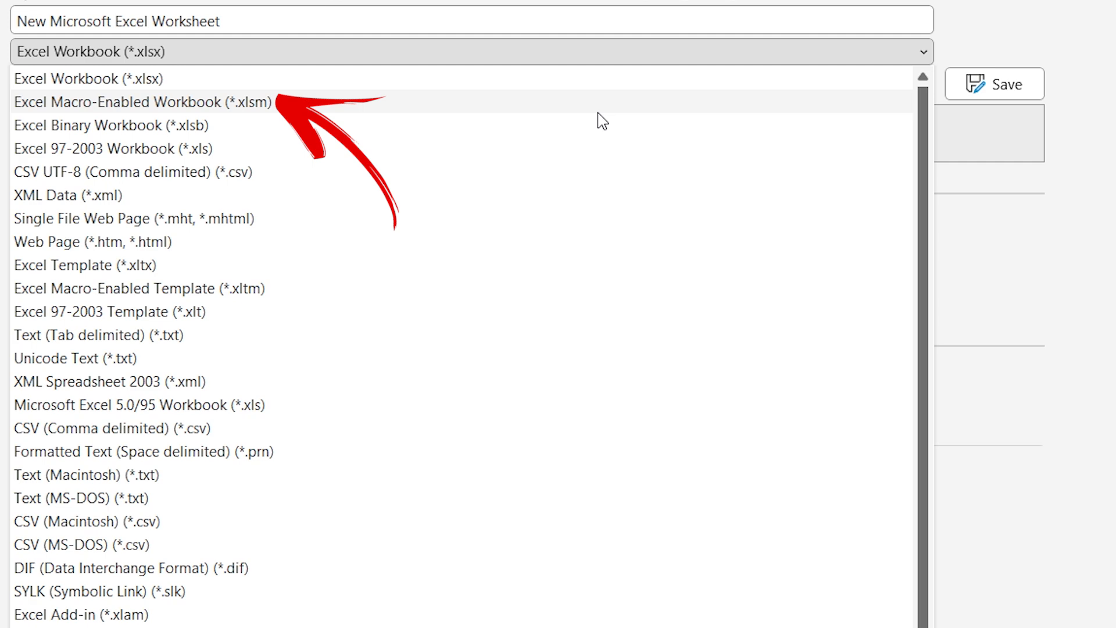
pyautogui.click(619, 111)
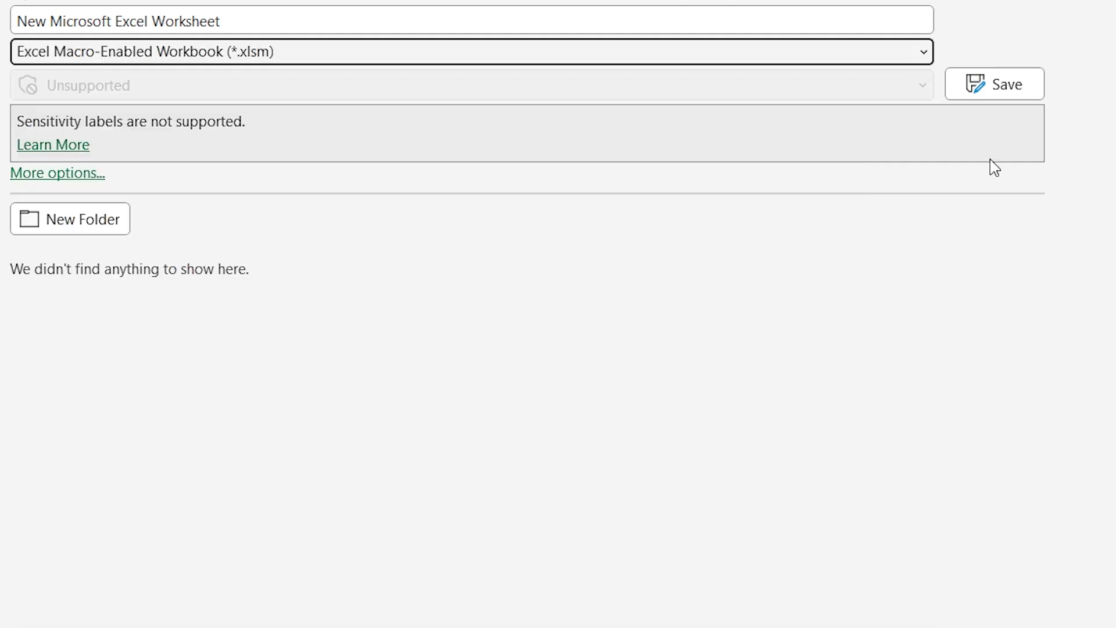
pyautogui.click(999, 90)
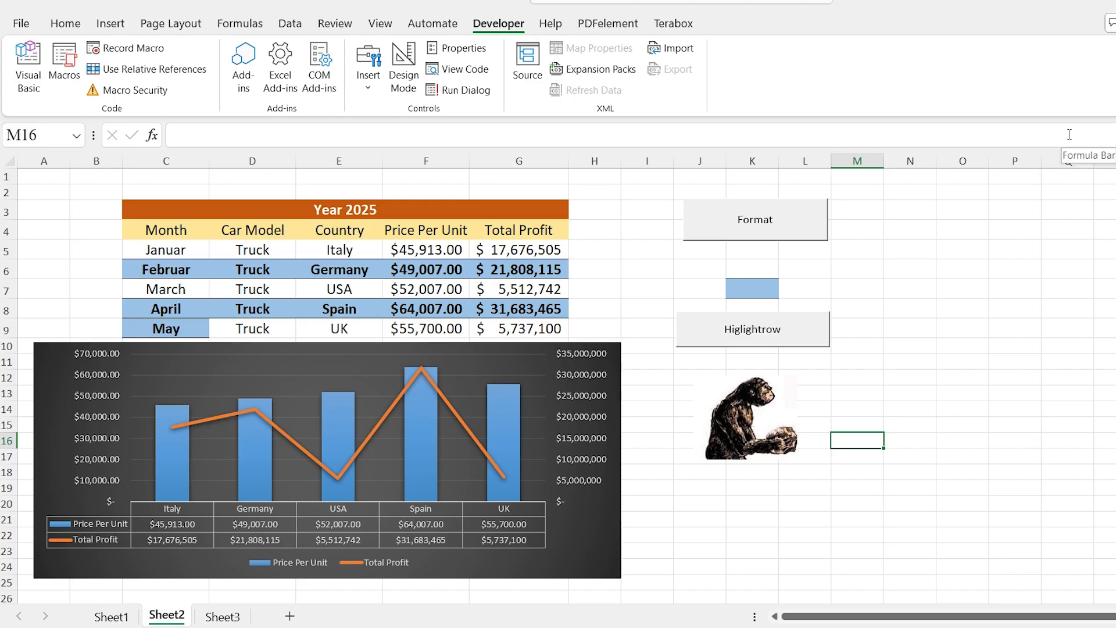